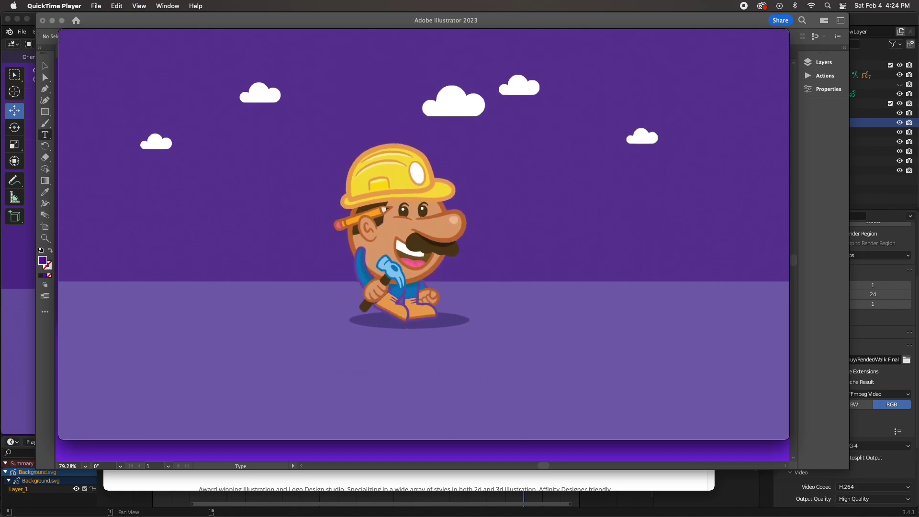
- Look over the Walk Final.mp4 animation and the illustrator's portfolio home page in Chrome, and return to the Carpenter character artwork in Illustrator
mouse_move(574, 345)
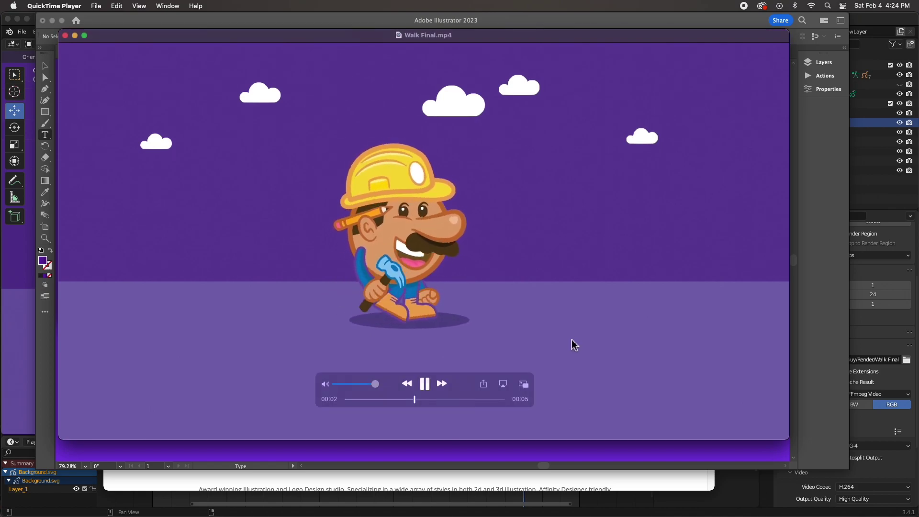
left_click(313, 484)
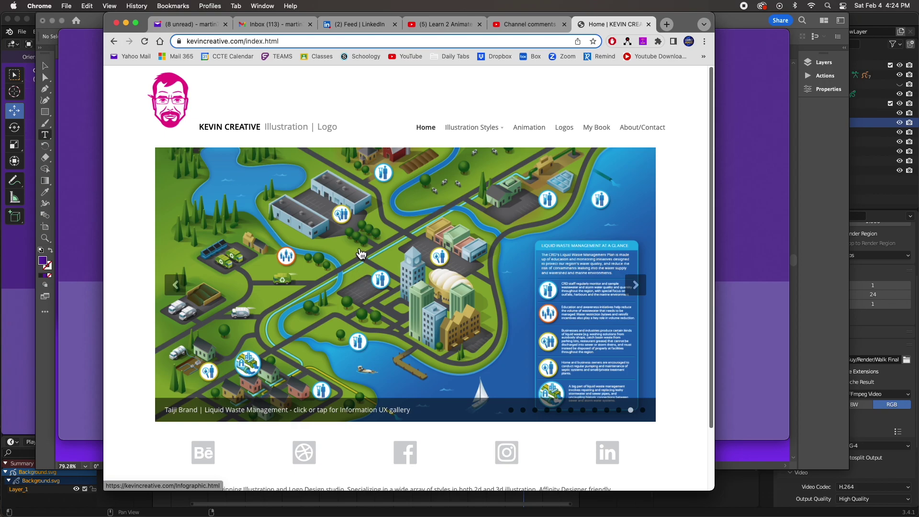
left_click(752, 19)
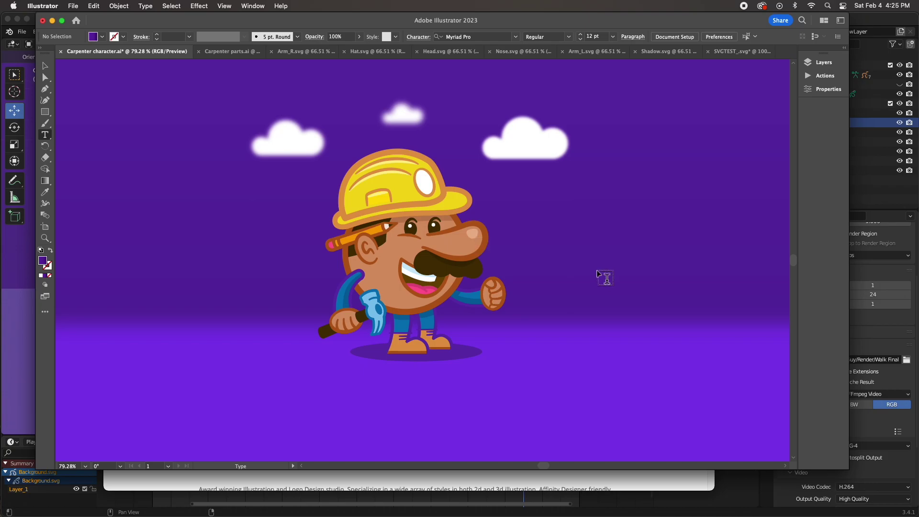
- Examine the separated body part groups in Carpenter parts.ai, selecting the nose, the hat and the hammer arm in turn
left_click(222, 51)
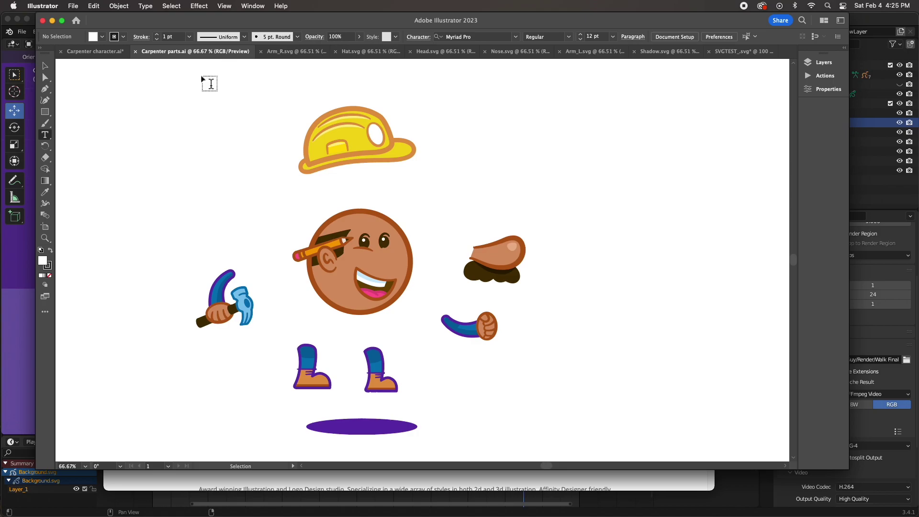
left_click(44, 66)
left_click_drag(145, 257, 344, 379)
left_click_drag(450, 226, 529, 276)
left_click_drag(274, 99, 393, 166)
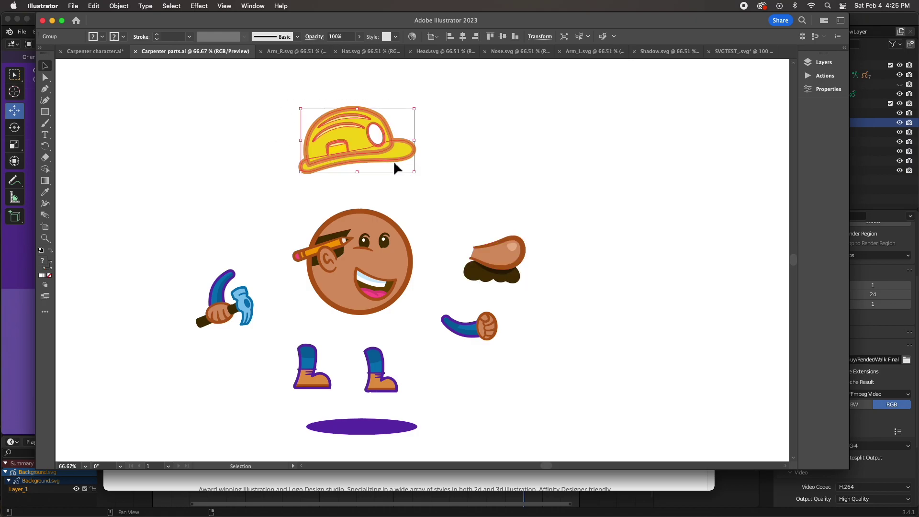
left_click(473, 150)
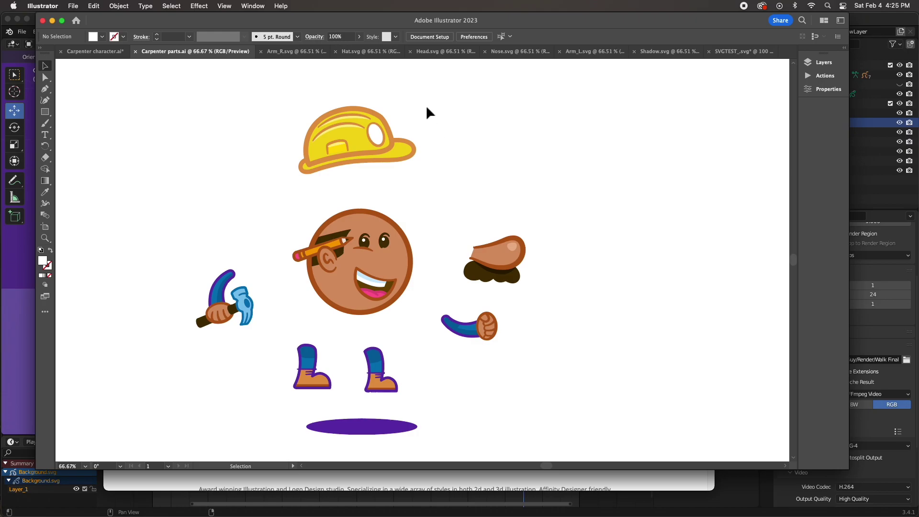
left_click_drag(154, 247, 264, 352)
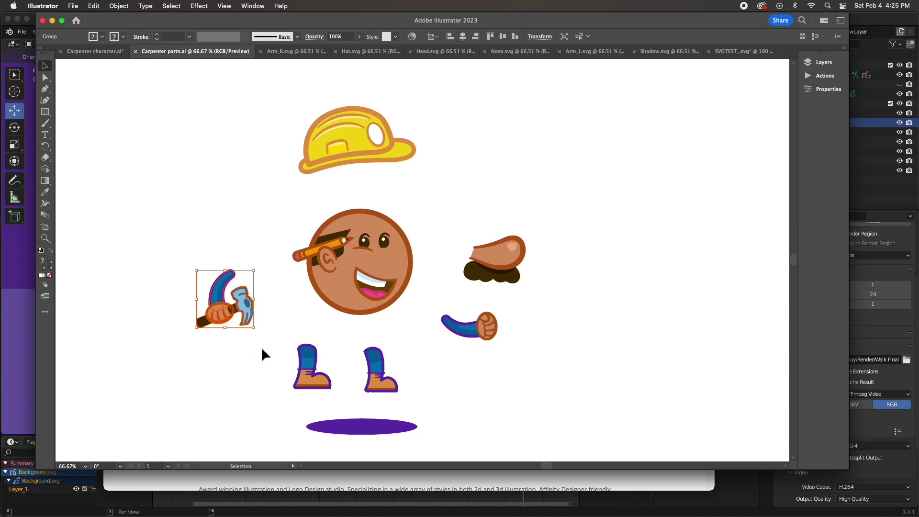
- Review the individual SVG part files Arm_R, Hat, Head, Nose, Arm_L and Shadow, and return to Arm_R.svg
left_click(288, 53)
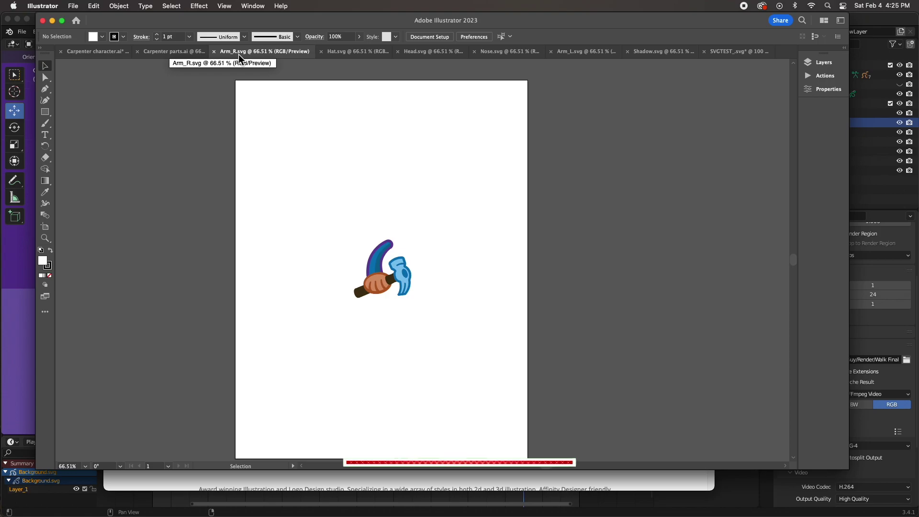
left_click(344, 53)
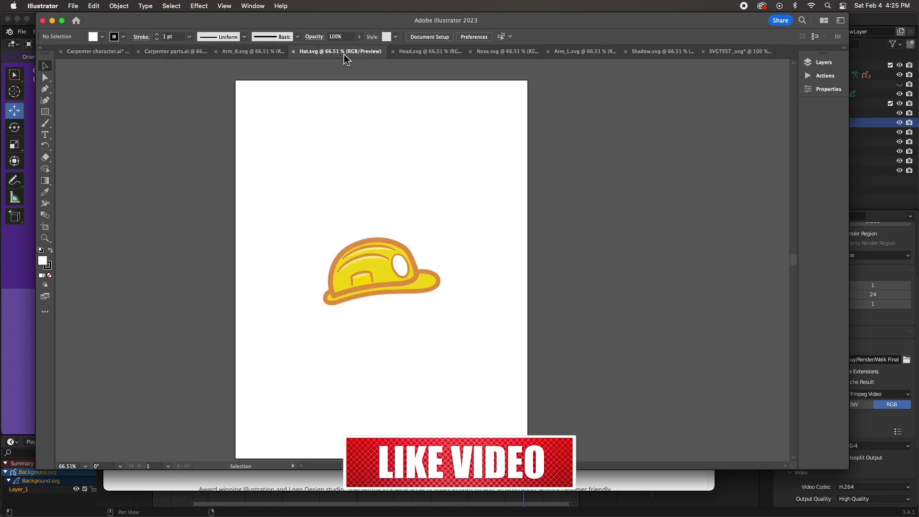
left_click(431, 53)
left_click(499, 53)
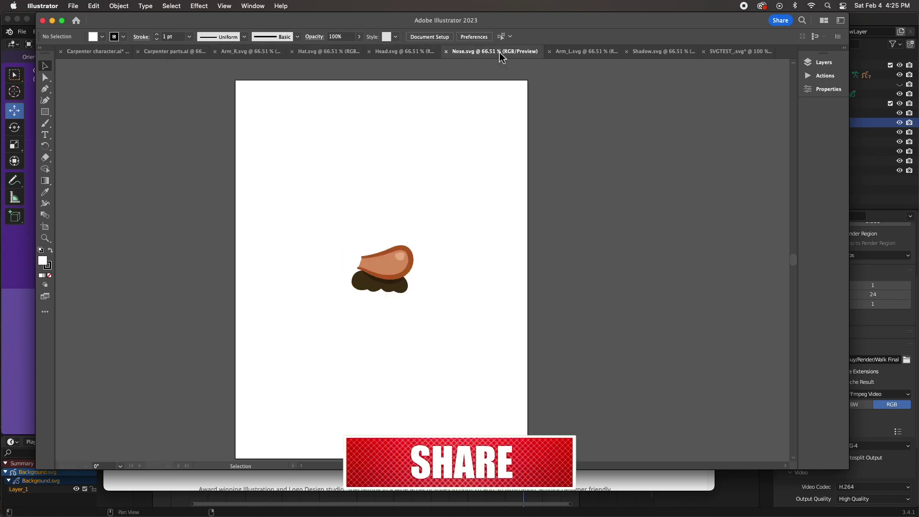
left_click(584, 53)
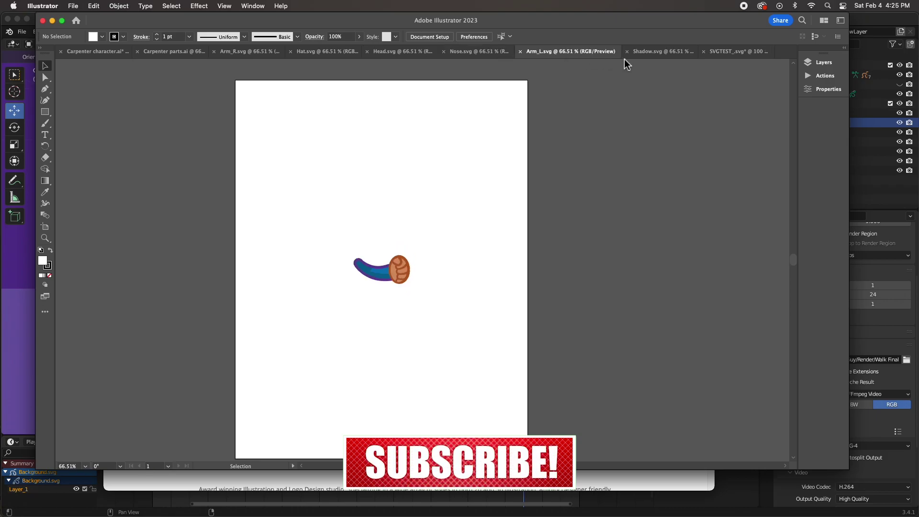
left_click(638, 54)
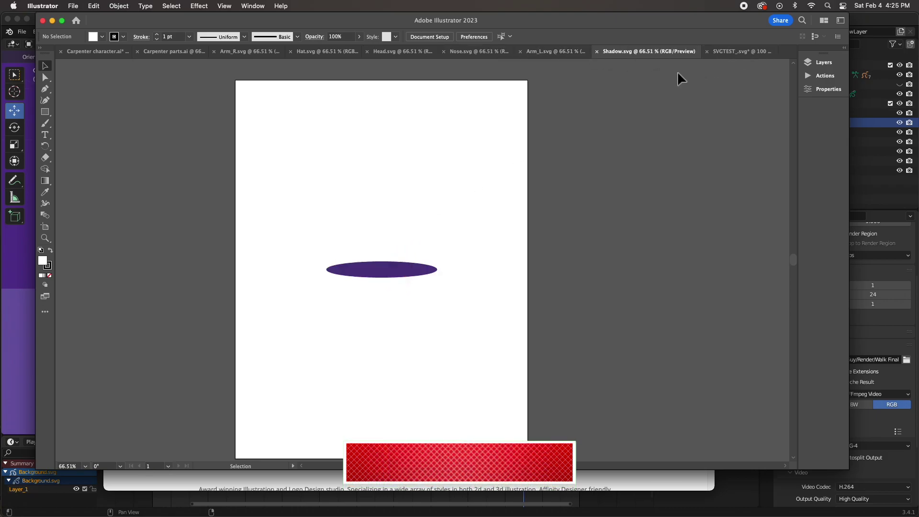
left_click(235, 52)
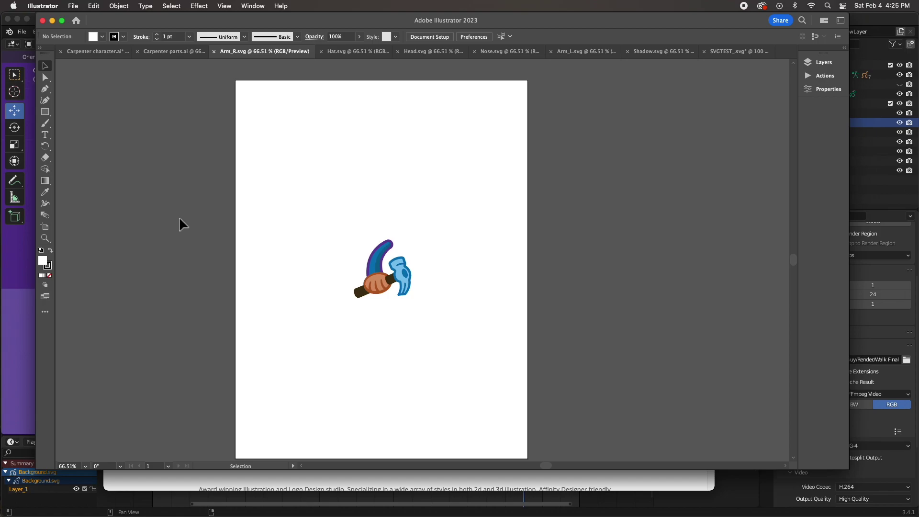
- Inspect the SVGTEST_.svg sample shapes in outline view and return to the normal preview
left_click(721, 52)
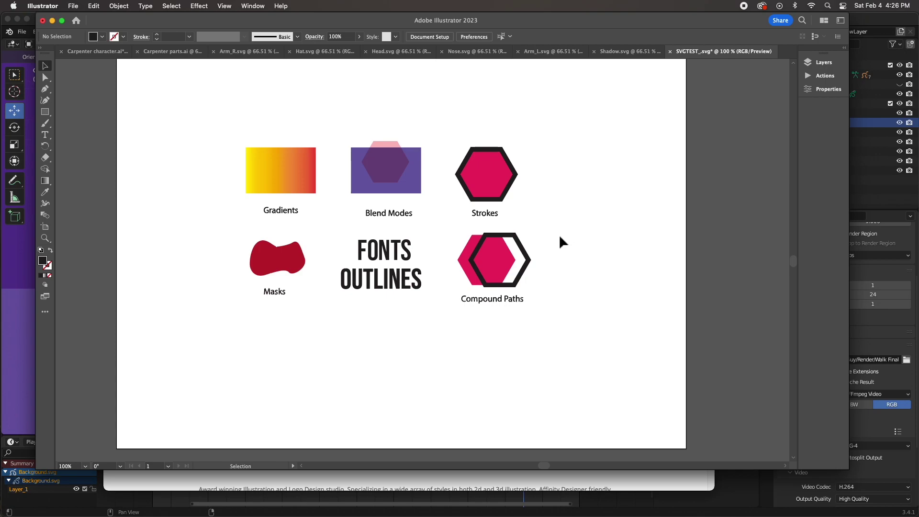
left_click(45, 78)
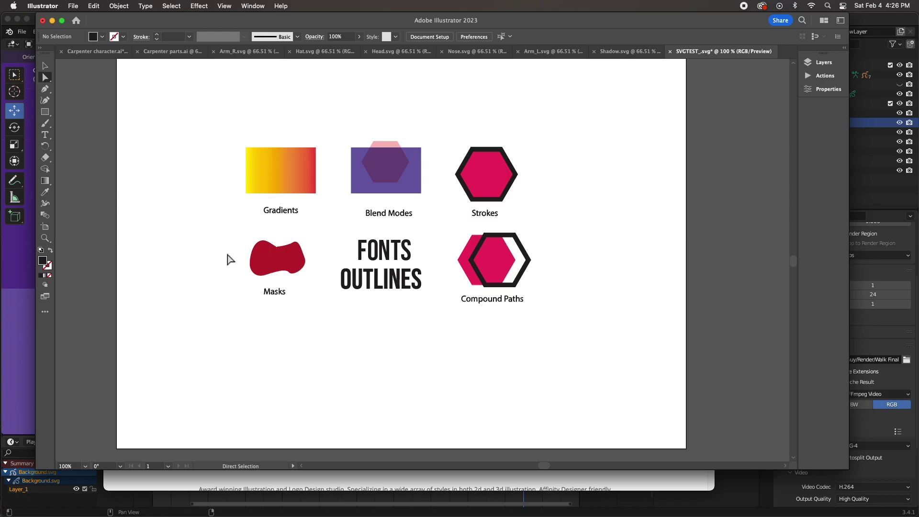
key("super+y")
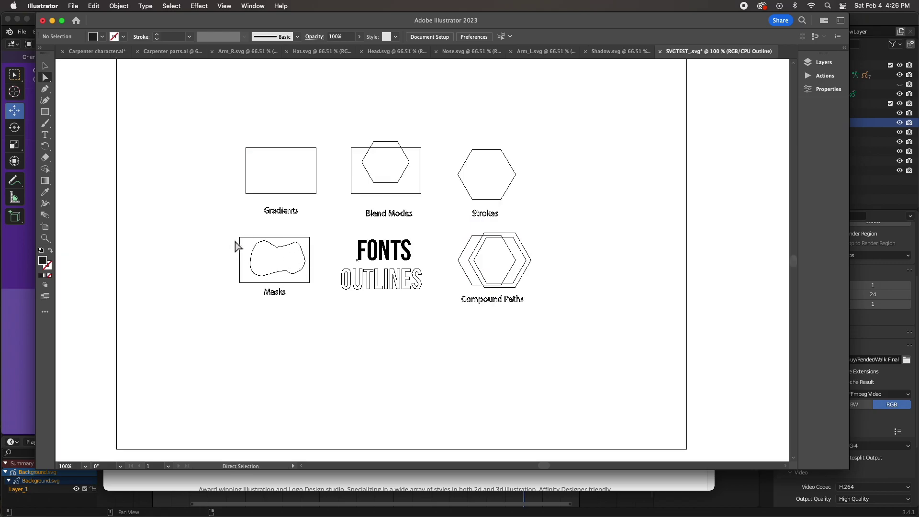
key("super+y")
- Examine the transparency settings of the Blend Modes hexagon and the properties of the Strokes hexagon and the black compound path
left_click(380, 166)
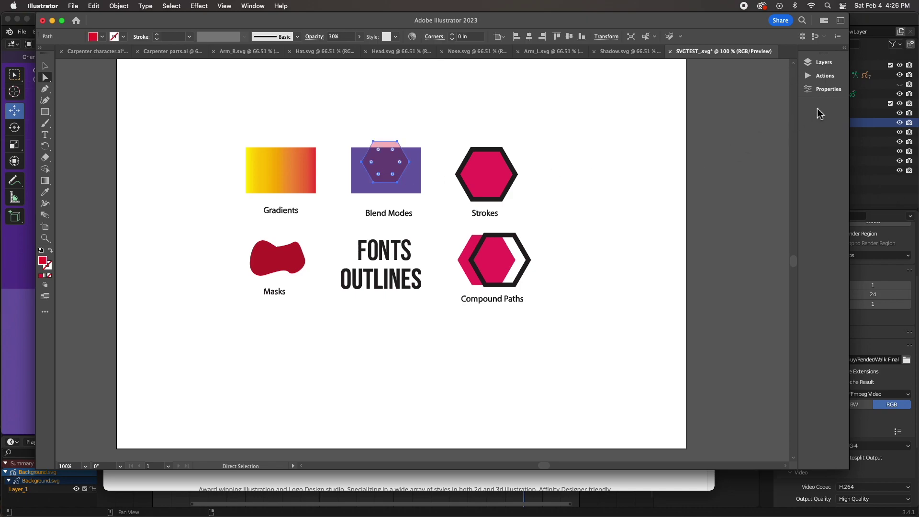
left_click(822, 91)
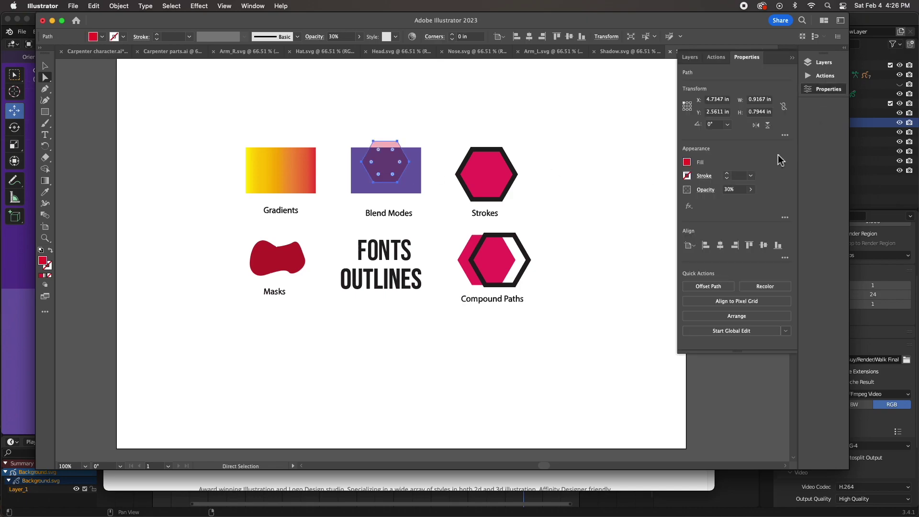
left_click(706, 190)
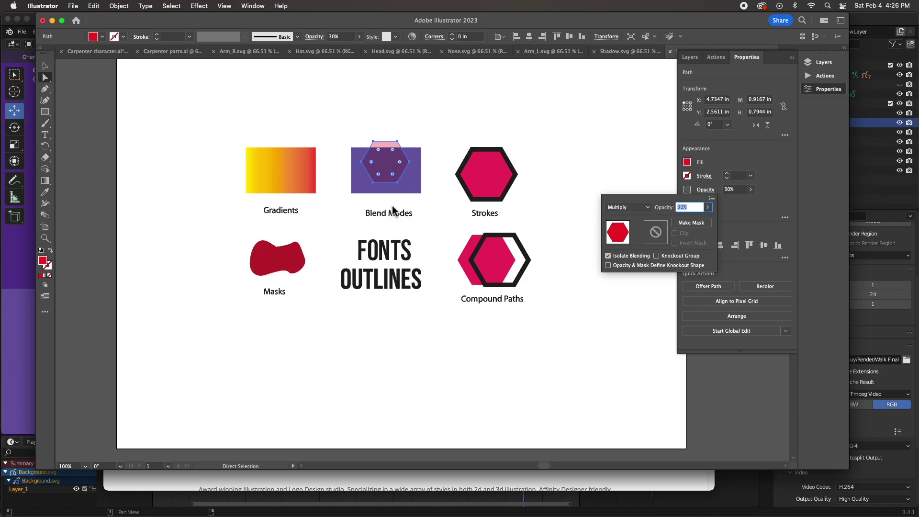
left_click(547, 170)
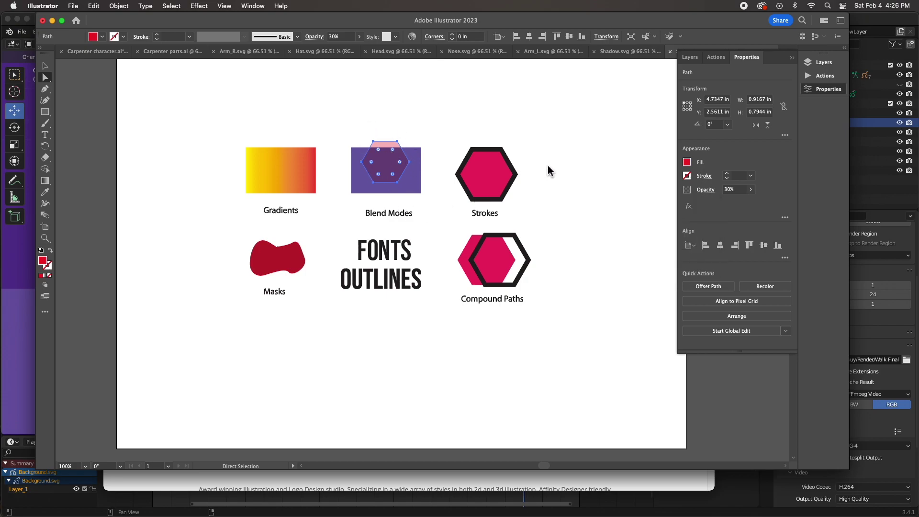
left_click(500, 171)
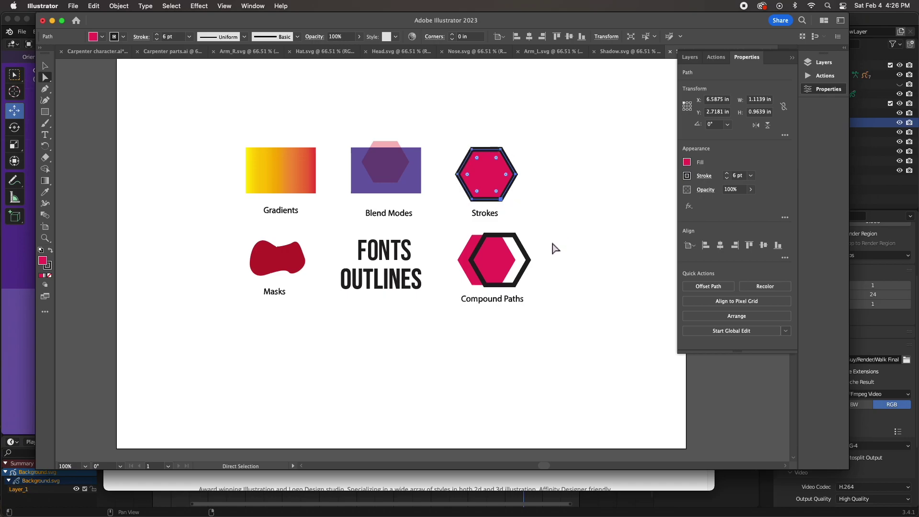
left_click(528, 261, "alt")
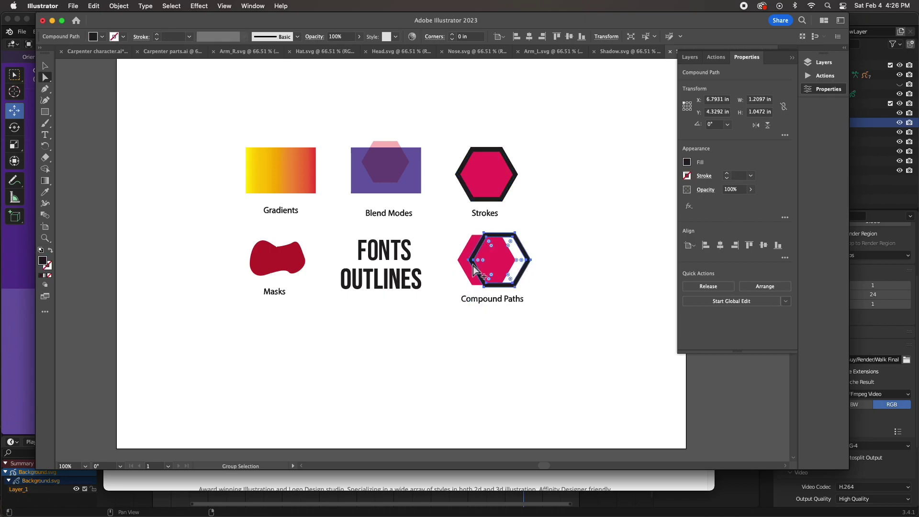
- Try out editing the live FONTS text by replacing its final letter with 2 and changing it back to S
left_click(413, 264)
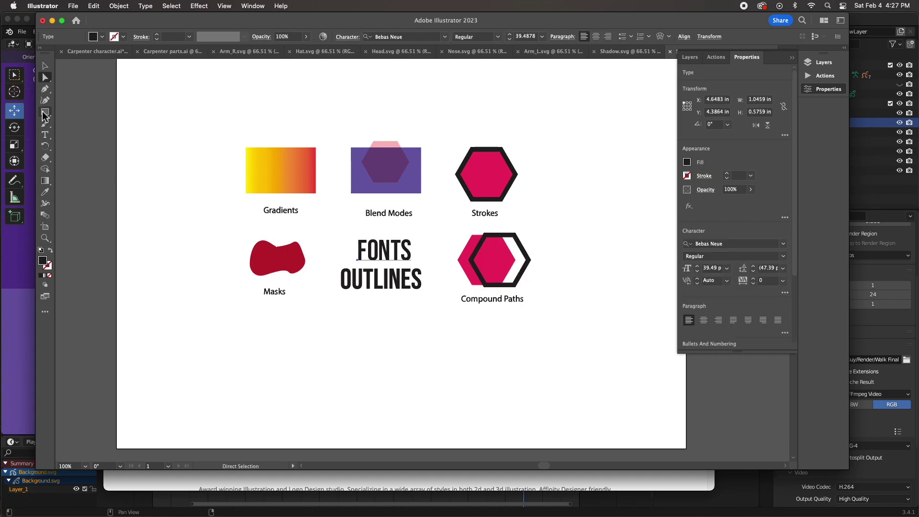
left_click(45, 136)
left_click_drag(400, 248, 413, 248)
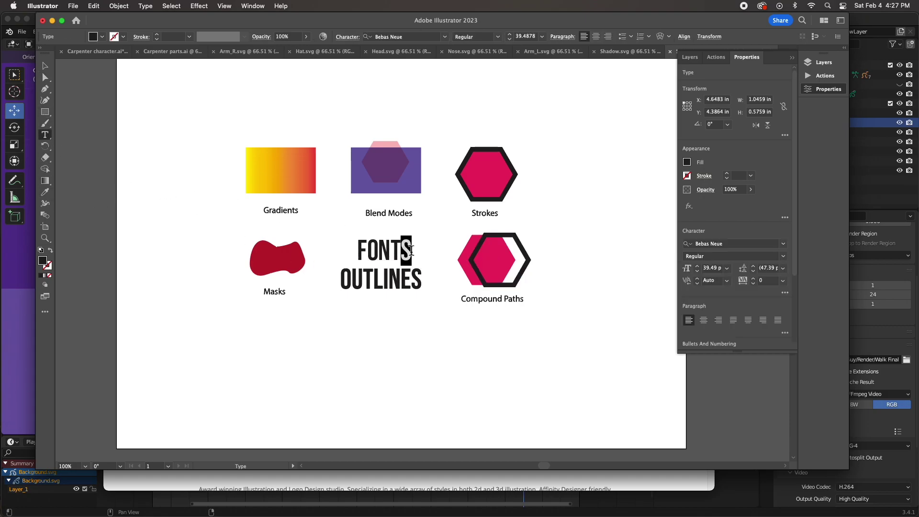
type("2")
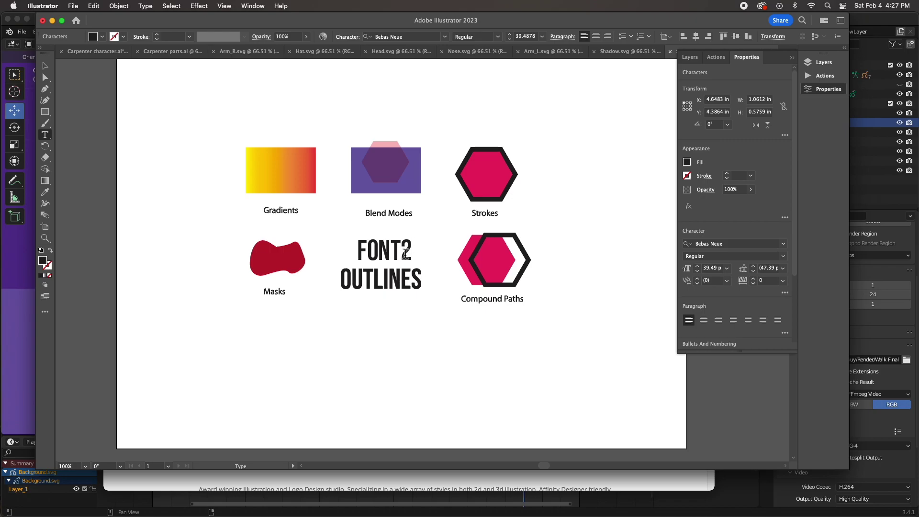
left_click_drag(401, 249, 411, 252)
type("S")
left_click(380, 310, "super")
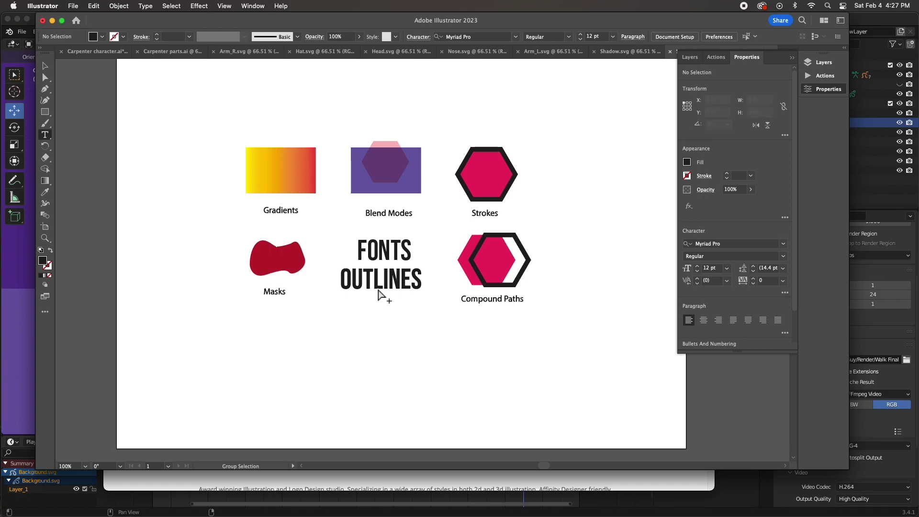
- Select the outlined OUTLINES lettering to inspect its anchor points, and deselect it
left_click(378, 289)
left_click_drag(431, 314, 339, 269)
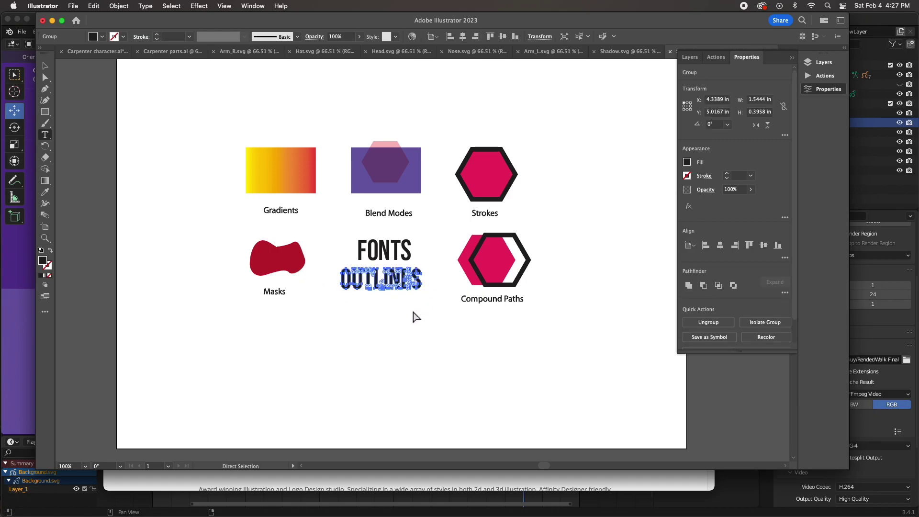
left_click(415, 316, "super")
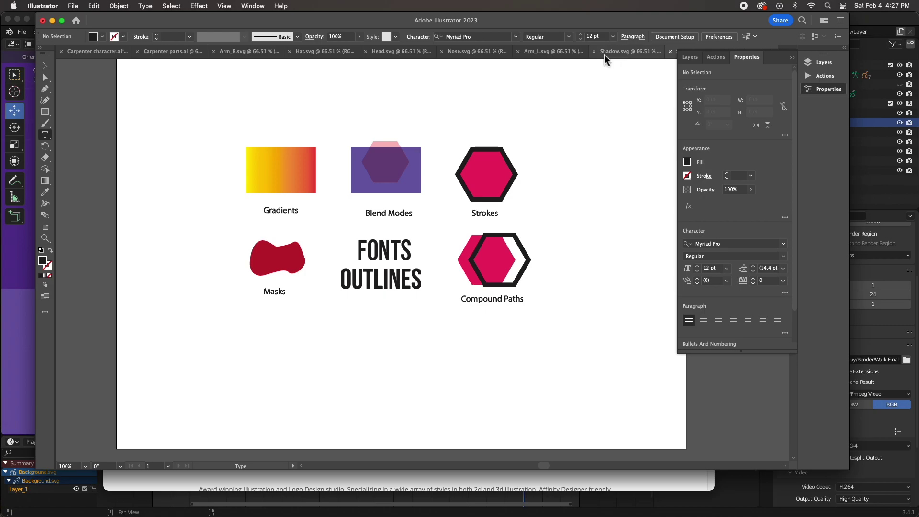
- Switch to Blender, create a new 2D Animation file and set the stroke object to Object Mode
key("super+Tab")
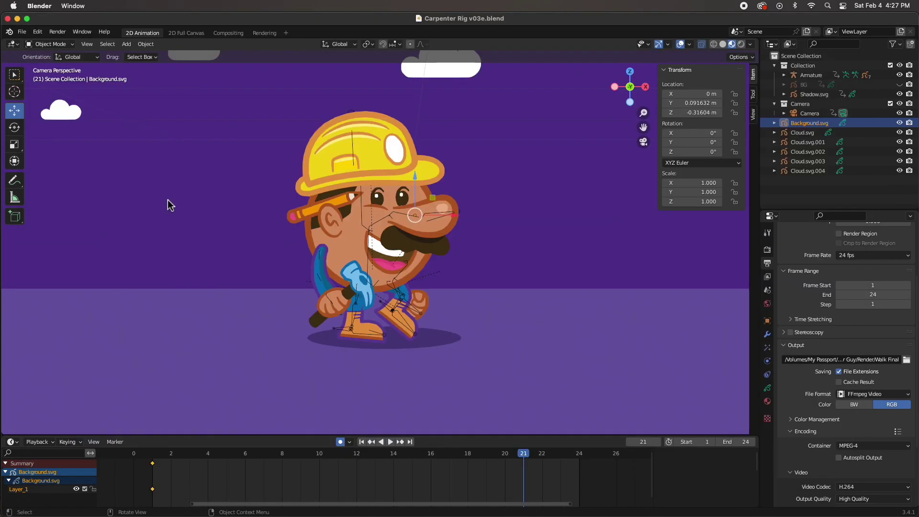
left_click(22, 32)
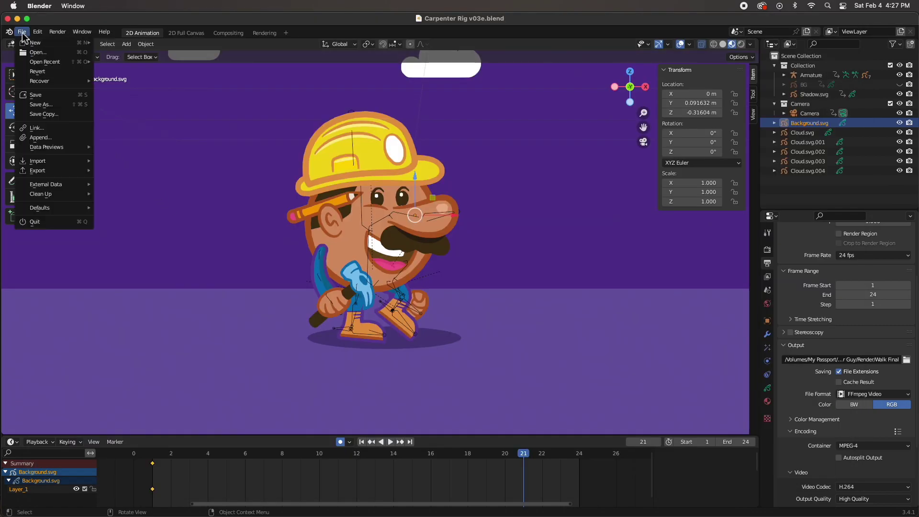
mouse_move(35, 63)
left_click(115, 53)
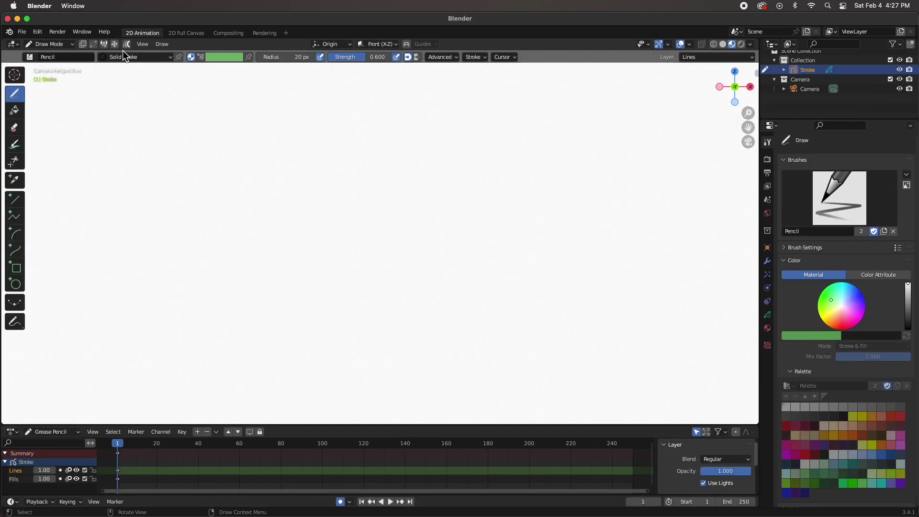
left_click(52, 44)
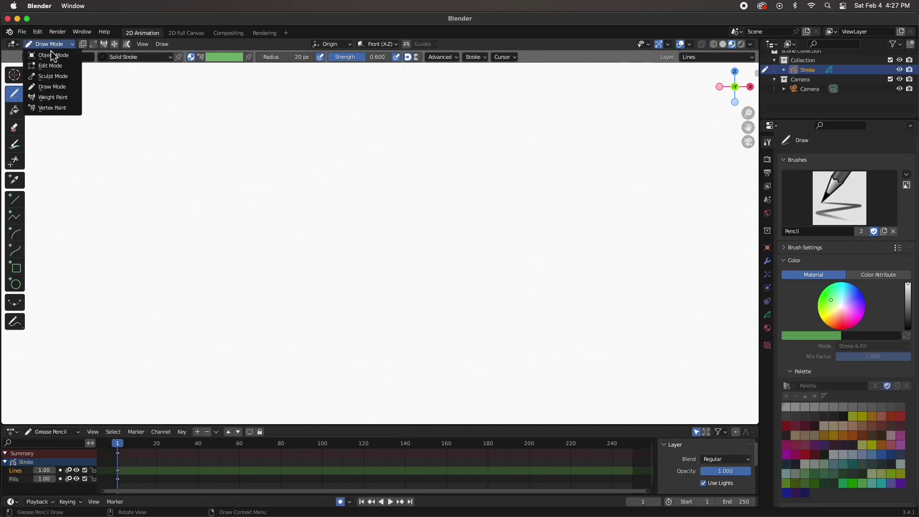
left_click(52, 57)
- Import SVGTEST_.svg from the Work folder as Grease Pencil, keeping resolution 10 and scale 10
left_click(22, 31)
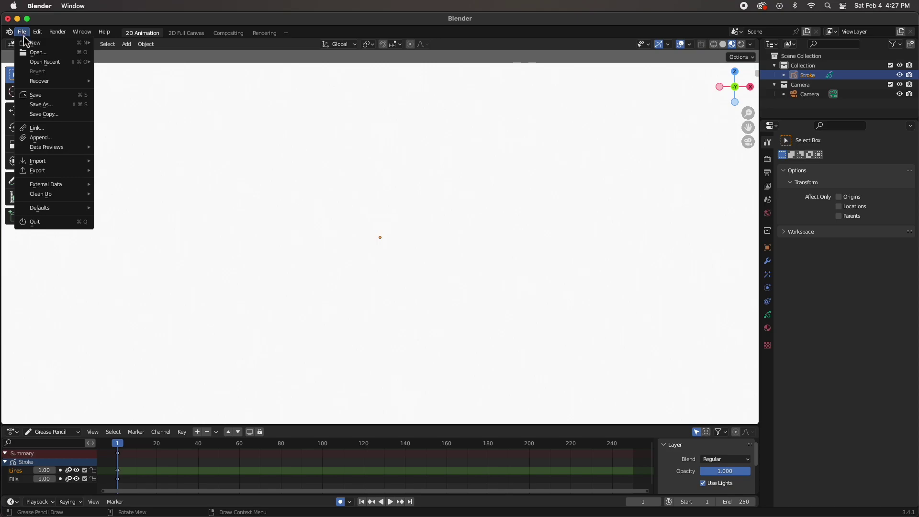
mouse_move(41, 161)
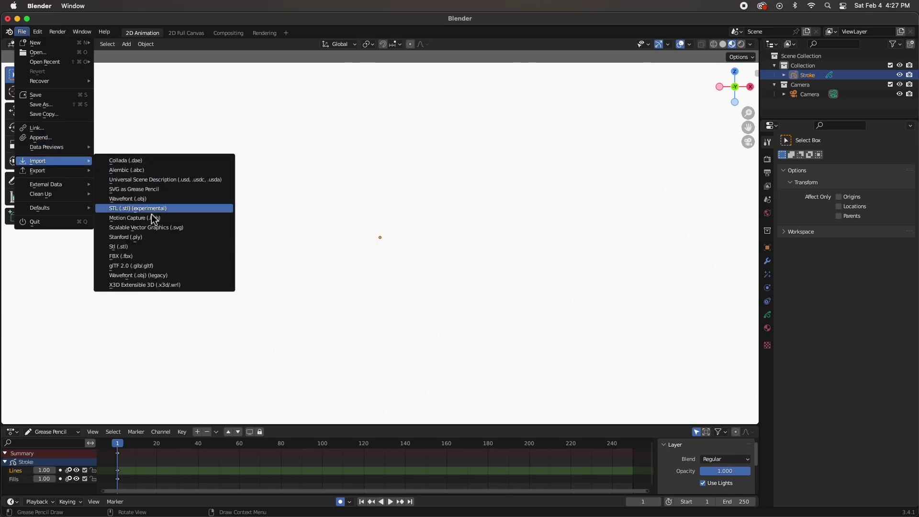
left_click(133, 190)
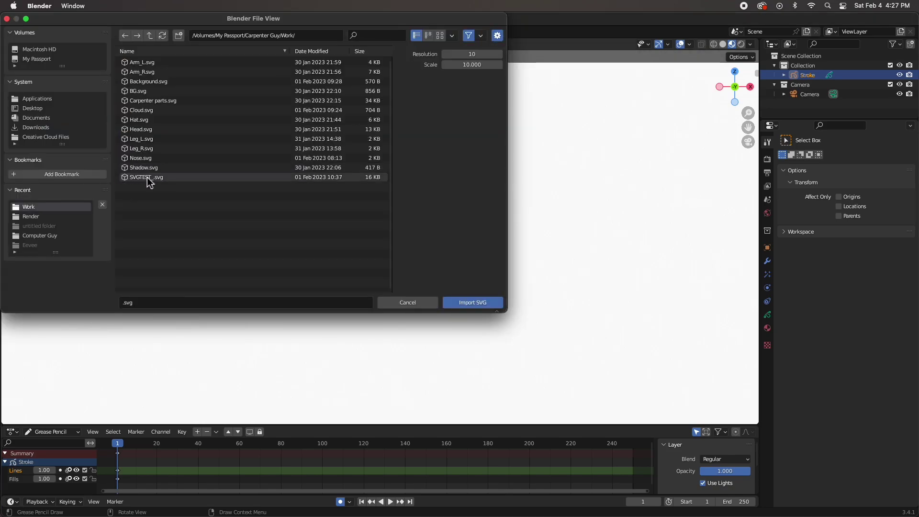
left_click(145, 180)
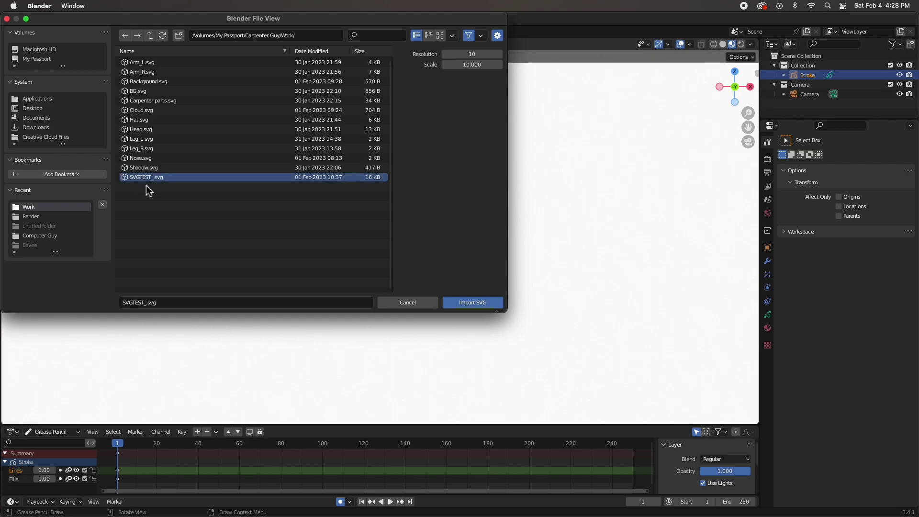
left_click(474, 307)
scroll(396, 267, "up", 10)
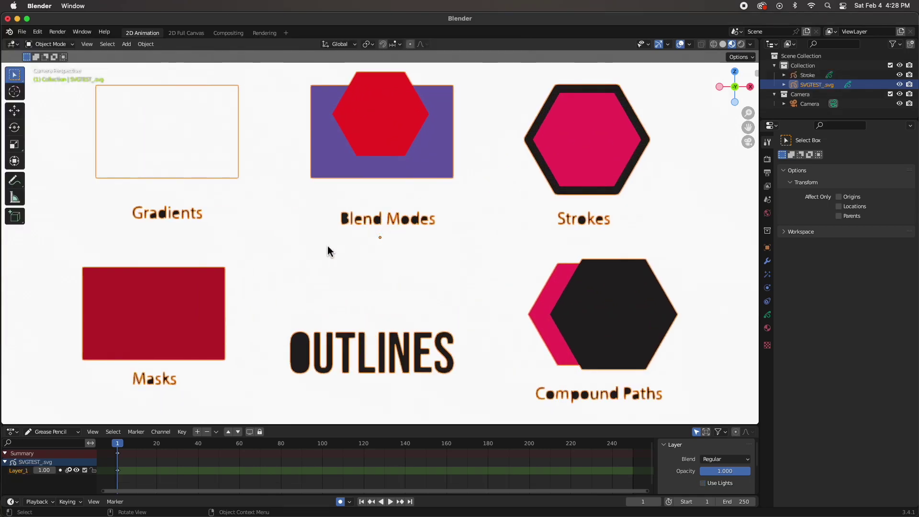
scroll(330, 251, "down", 1)
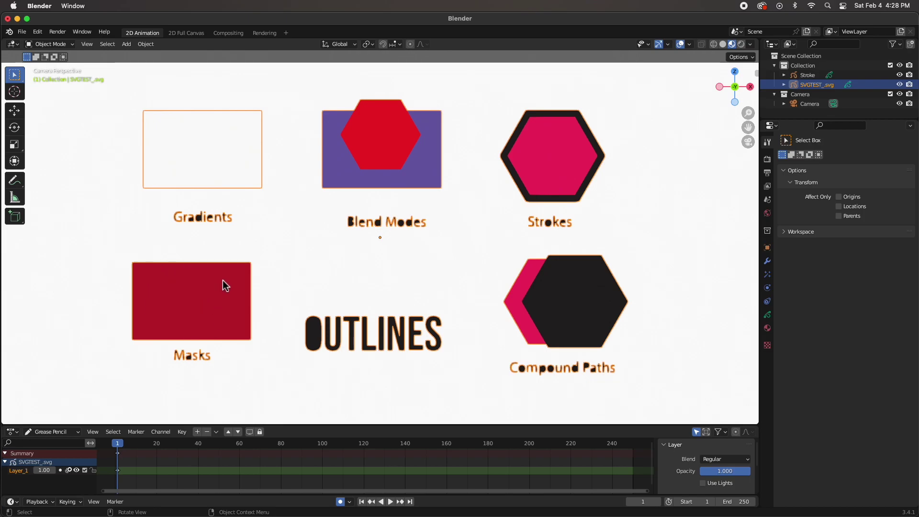
- Compare the imported gradients, masks, strokes, compound paths and OUTLINES lettering in Blender with the original artwork in Illustrator
mouse_move(229, 508)
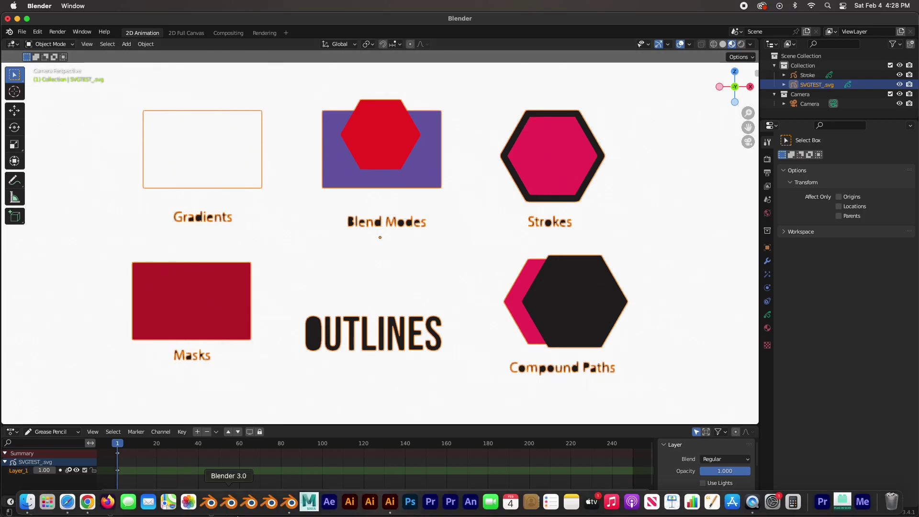
left_click(390, 501)
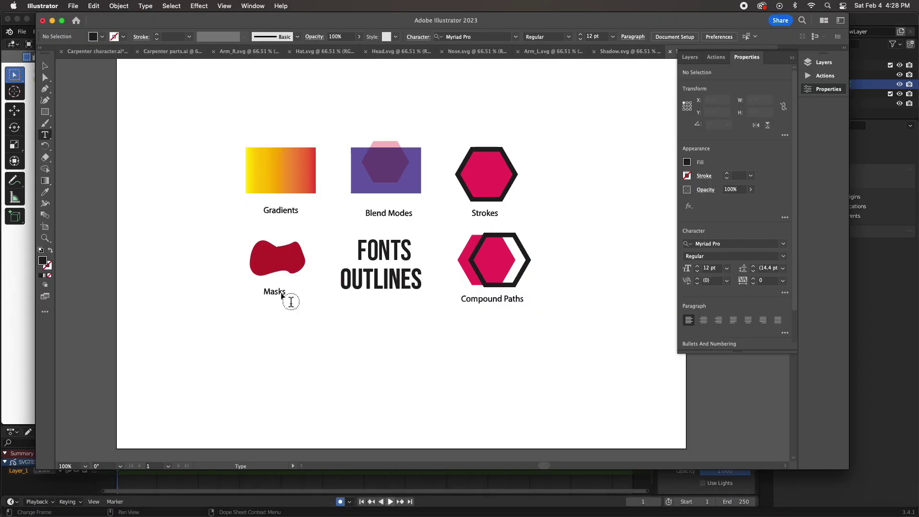
key("super+Tab")
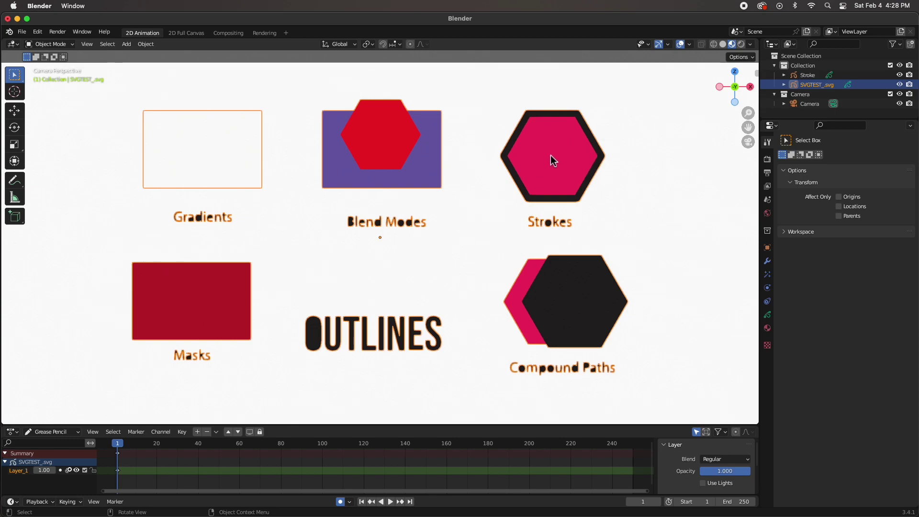
left_click_drag(638, 252, 617, 300)
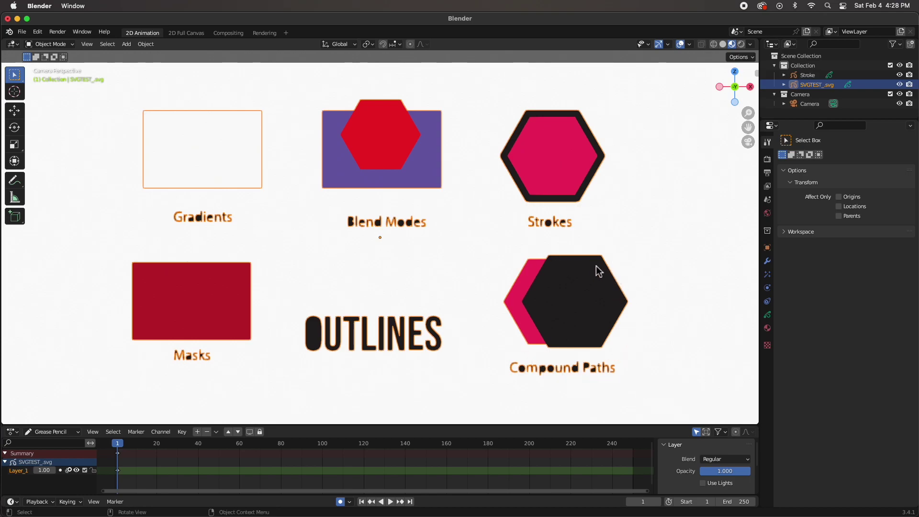
mouse_move(387, 512)
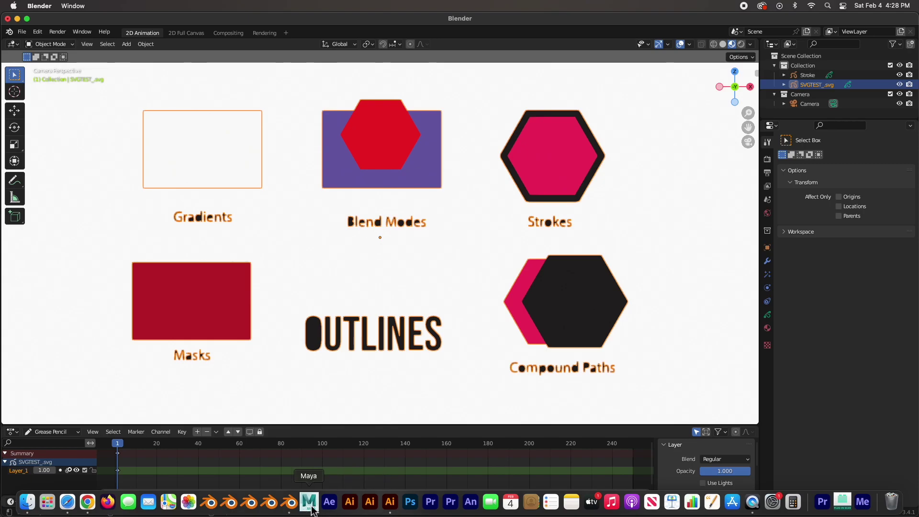
left_click(389, 505)
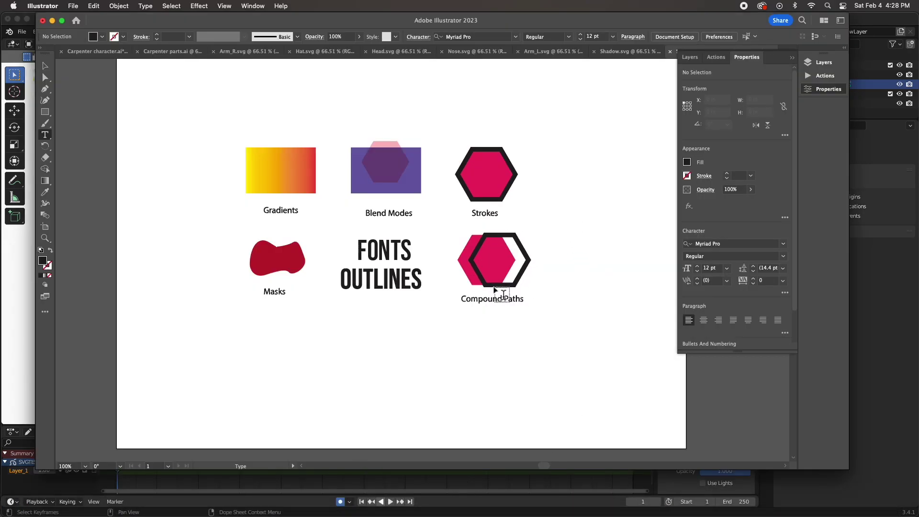
mouse_move(329, 514)
left_click(288, 513)
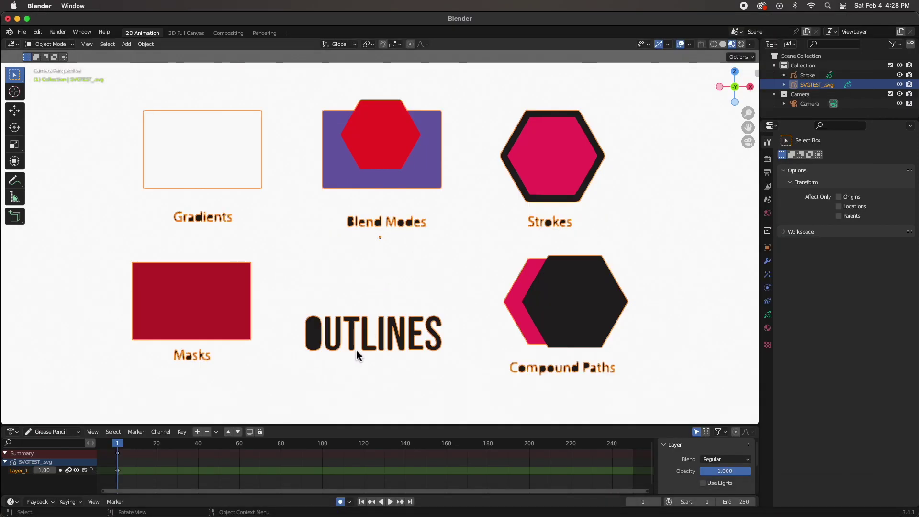
scroll(351, 349, "up", 3)
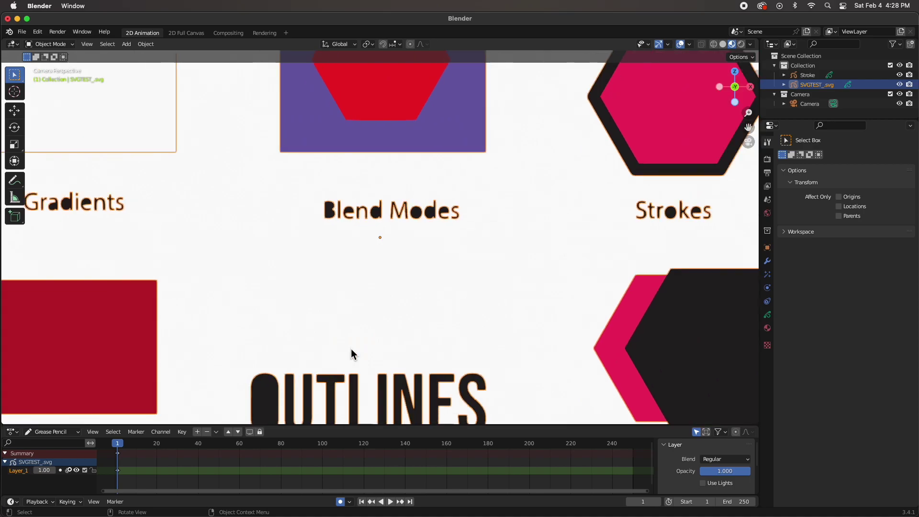
scroll(323, 356, "down", 1)
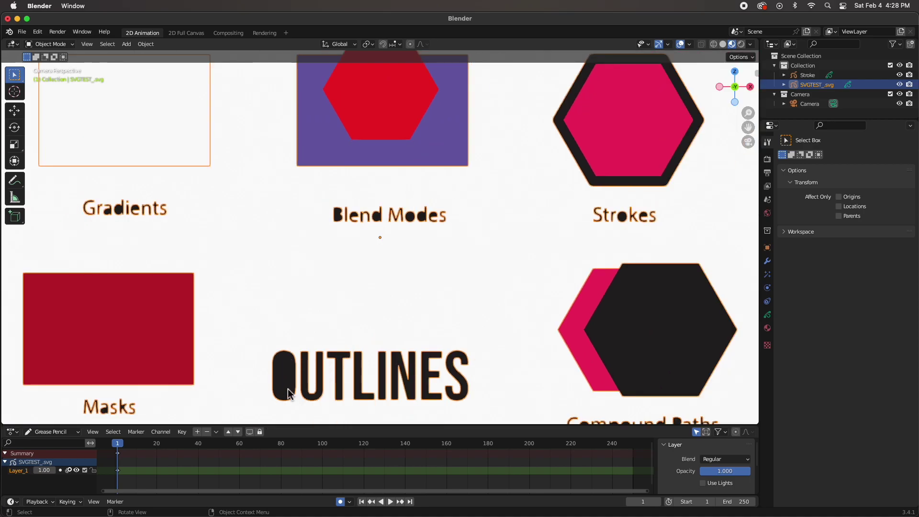
scroll(292, 386, "down", 2)
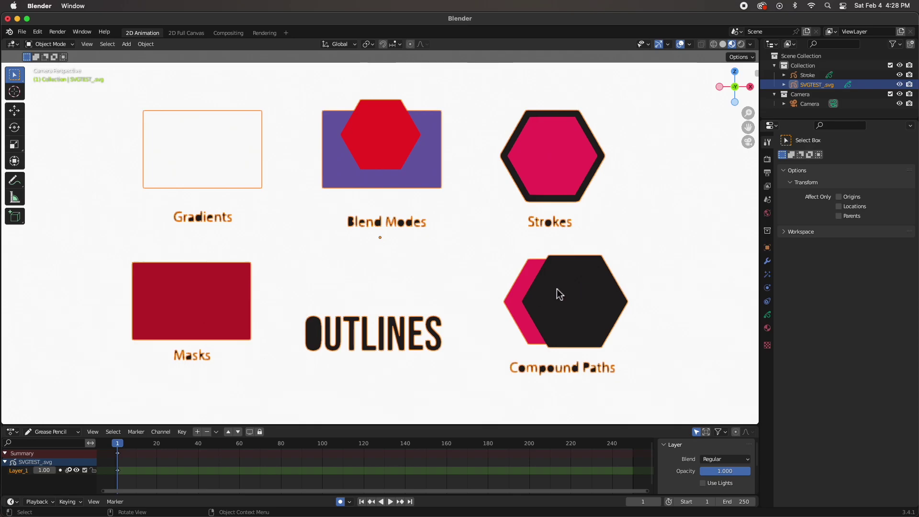
- Switch to Chrome and look through the Learn 2 Animate channel's video list for tutorials on preparing and importing SVG graphics
key("super+Tab")
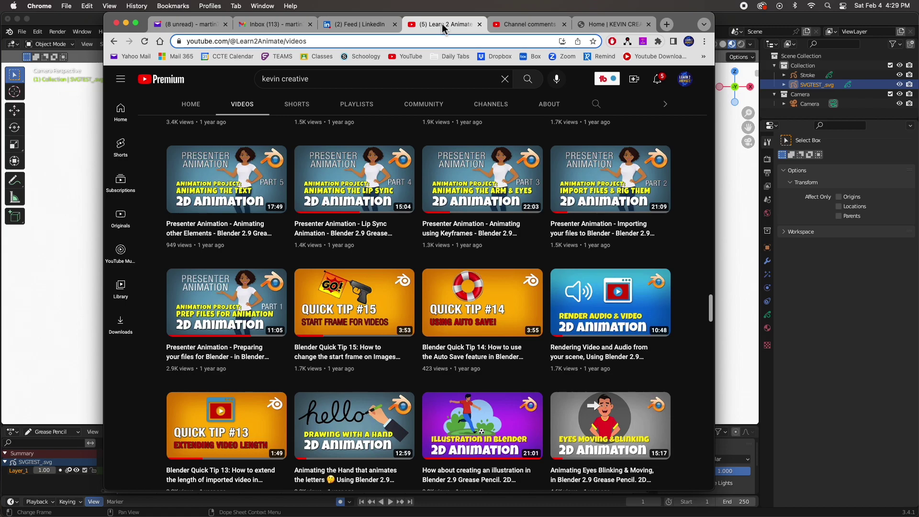
mouse_move(225, 322)
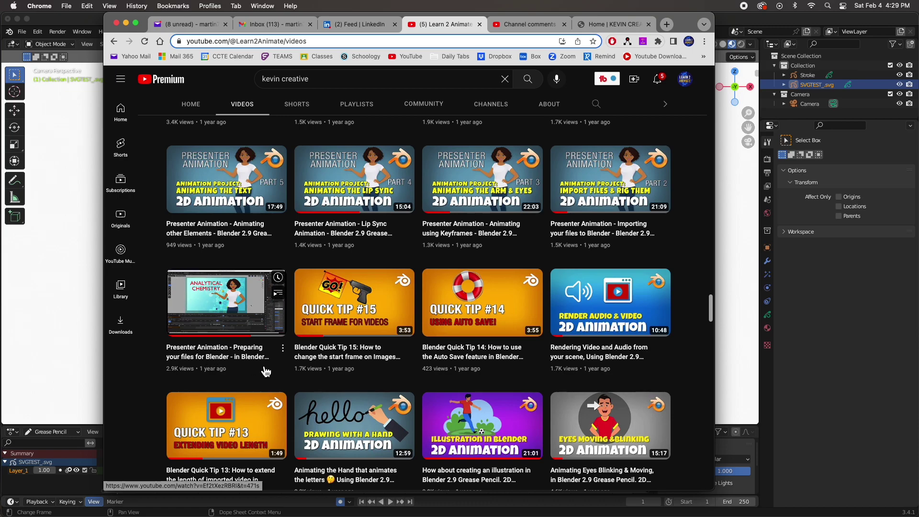
scroll(697, 426, "down", 3)
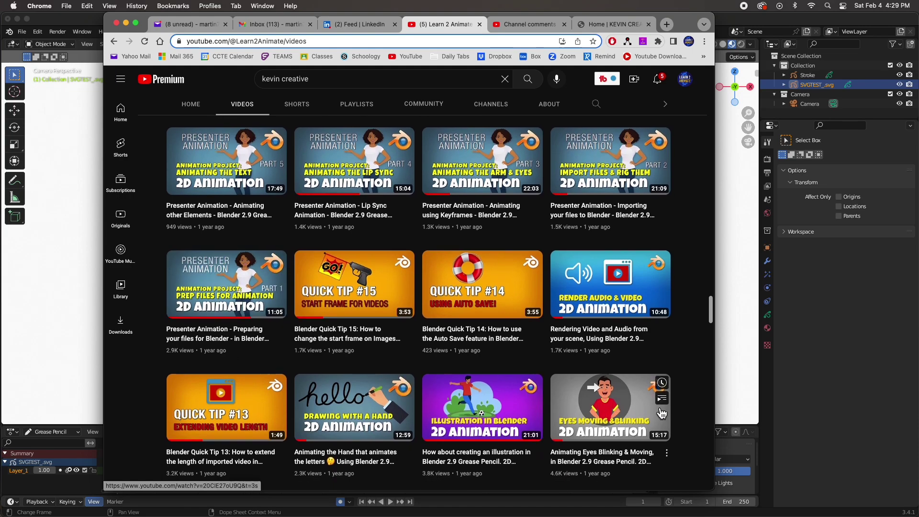
scroll(696, 426, "down", 18)
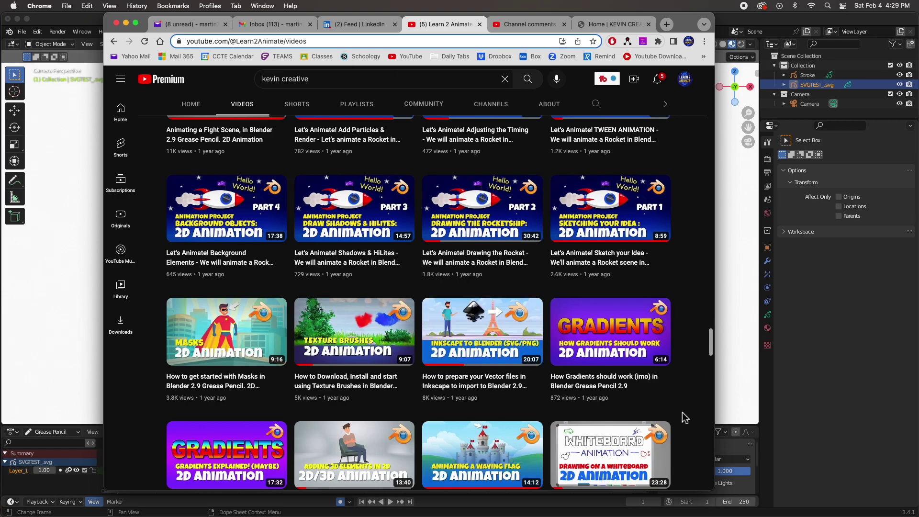
scroll(690, 417, "down", 10)
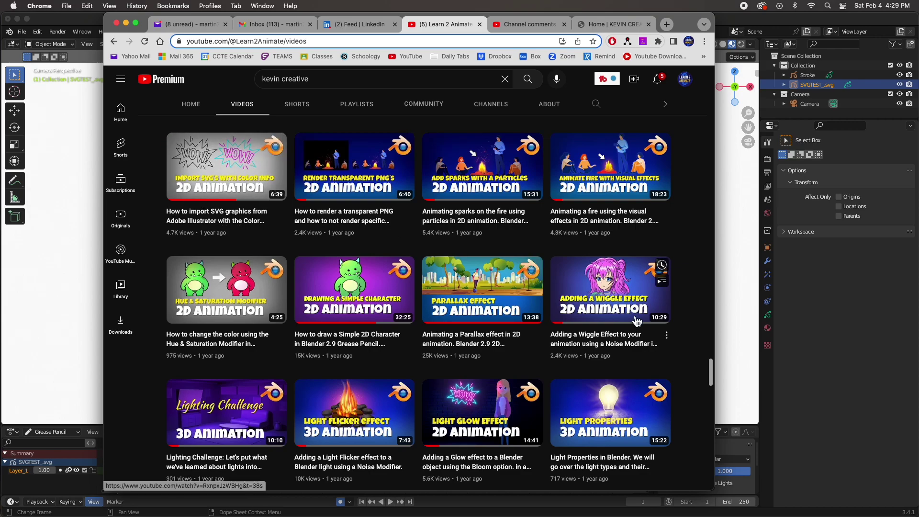
scroll(686, 338, "down", 3)
scroll(686, 338, "down", 20)
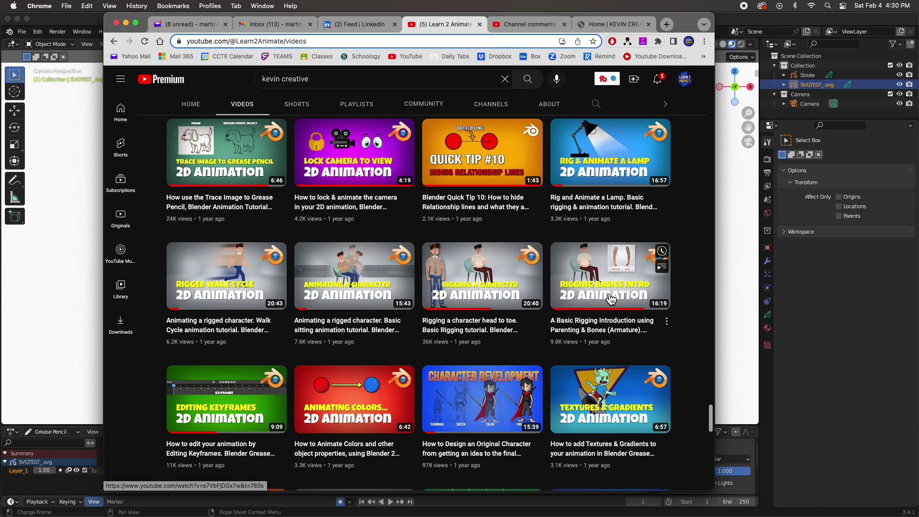
scroll(689, 359, "down", 6)
scroll(693, 361, "down", 3)
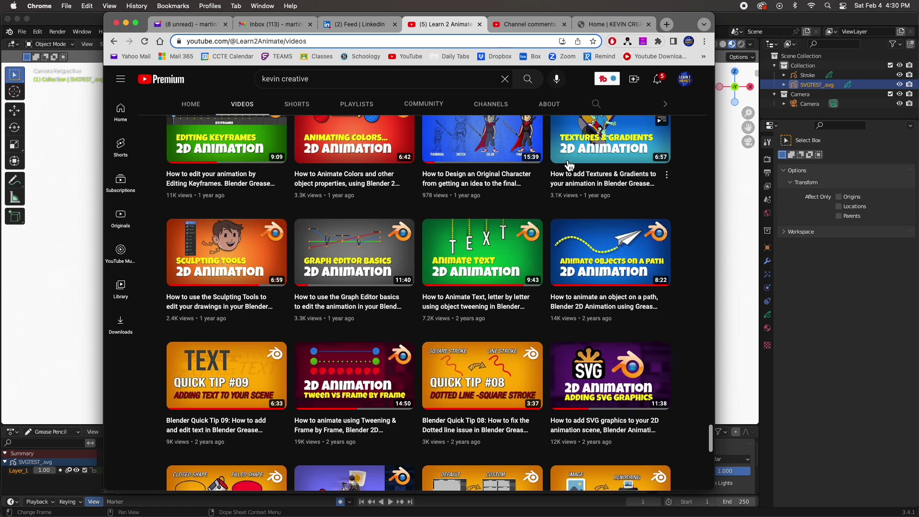
- Return to Blender and create a new 2D Animation file without saving the test scene
key("super+Tab")
scroll(270, 229, "down", 2)
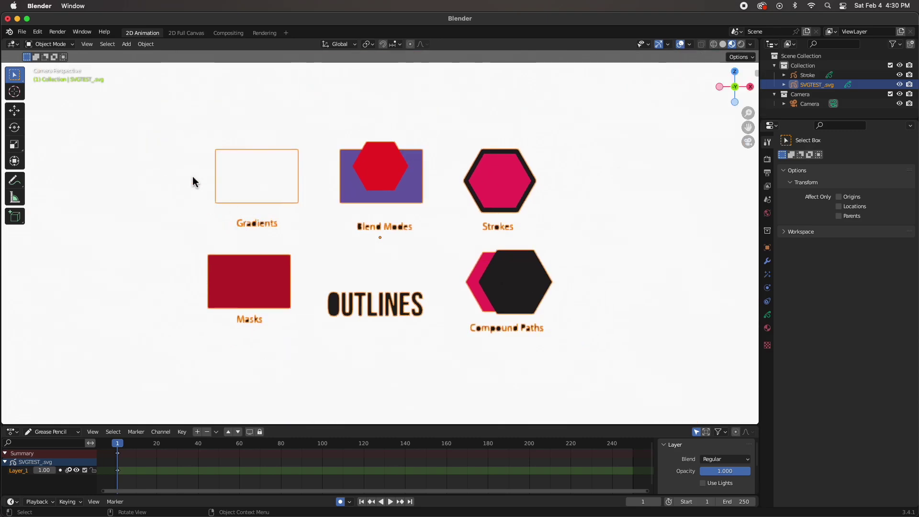
left_click(22, 32)
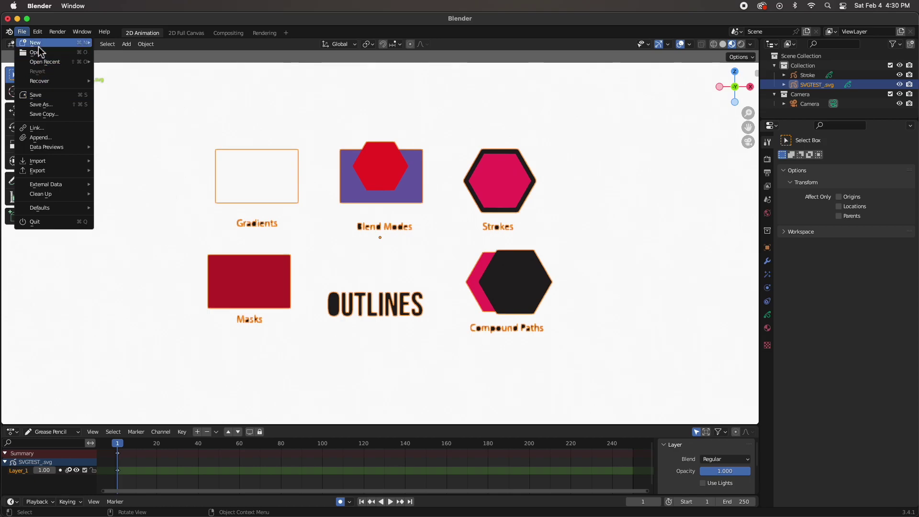
mouse_move(42, 44)
left_click(127, 52)
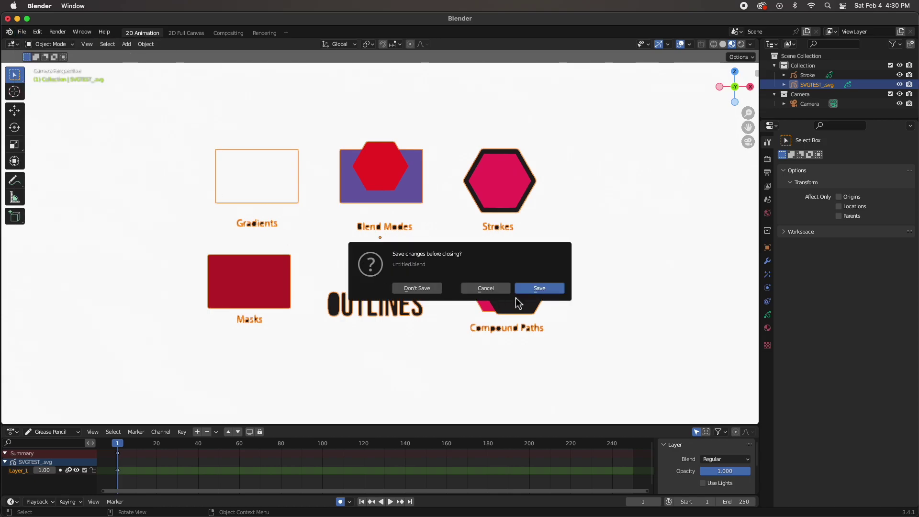
left_click(417, 288)
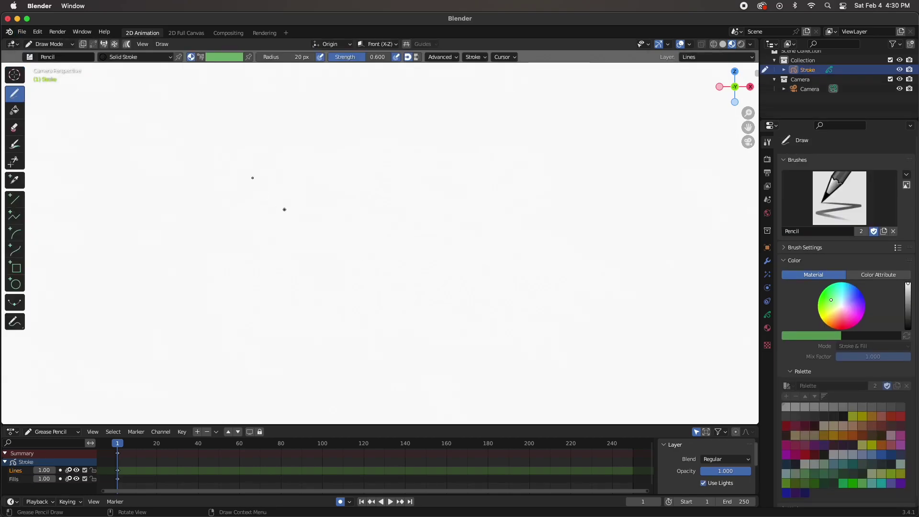
- Set the new file's stroke object from Draw Mode to Object Mode
left_click(23, 32)
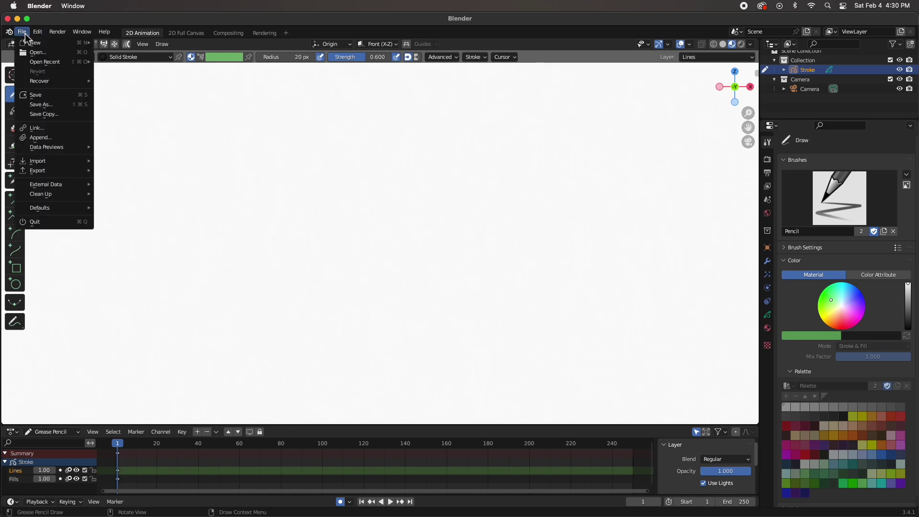
mouse_move(38, 161)
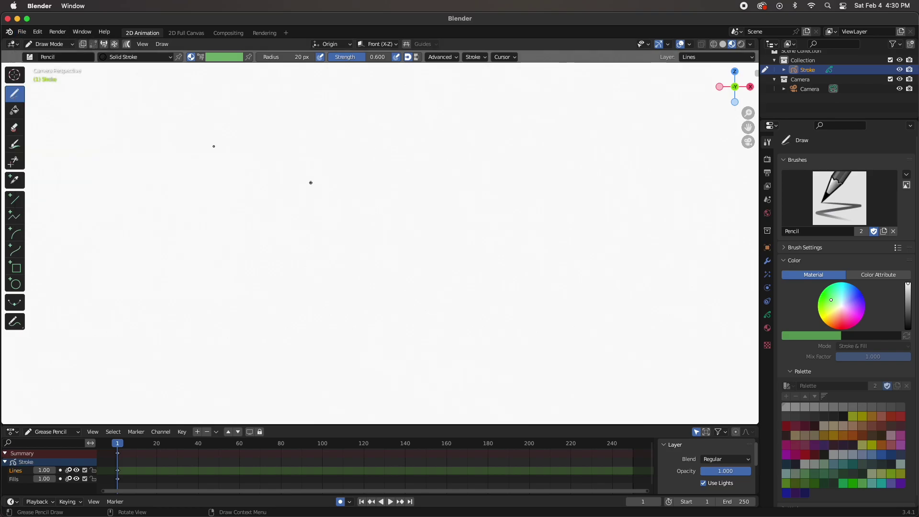
left_click(49, 44)
left_click(48, 53)
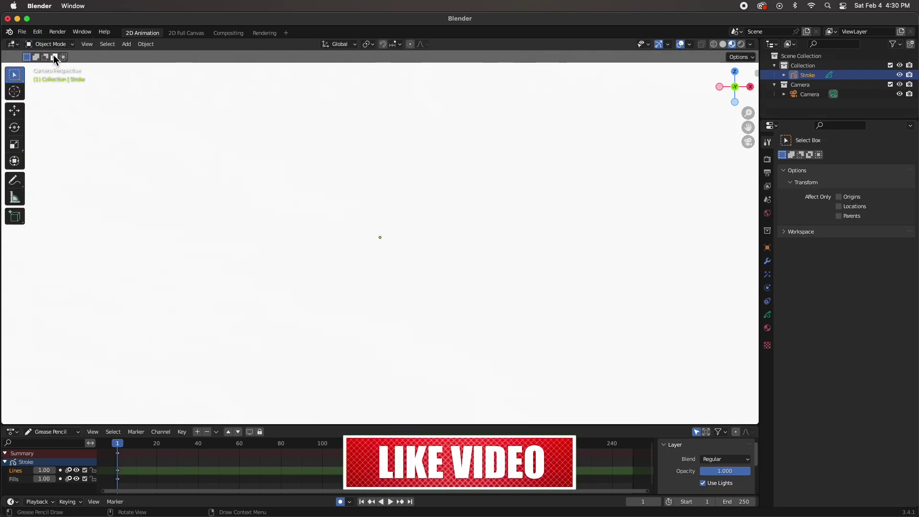
- Import Arm_L, Arm_R, Background, Cloud, Hat, Head, Leg_L, Leg_R, Nose and Shadow SVG files as Grease Pencil in one batch
left_click(24, 33)
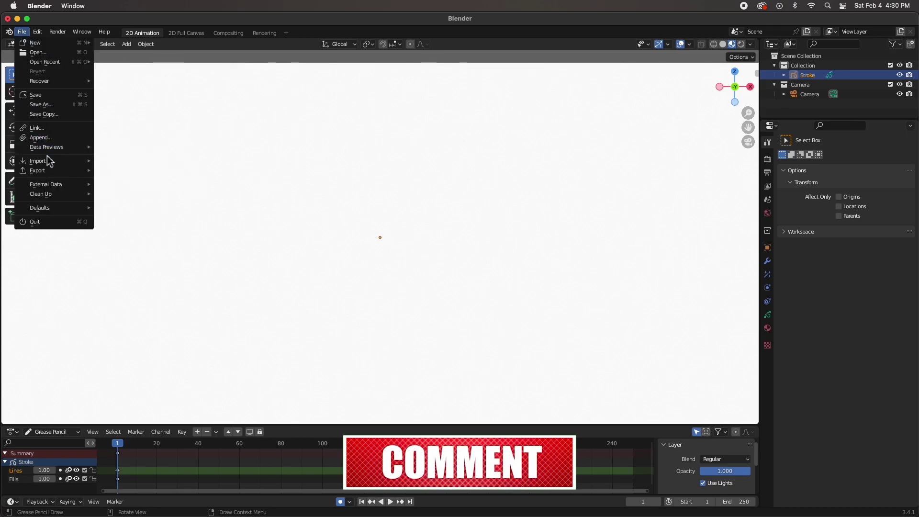
mouse_move(55, 160)
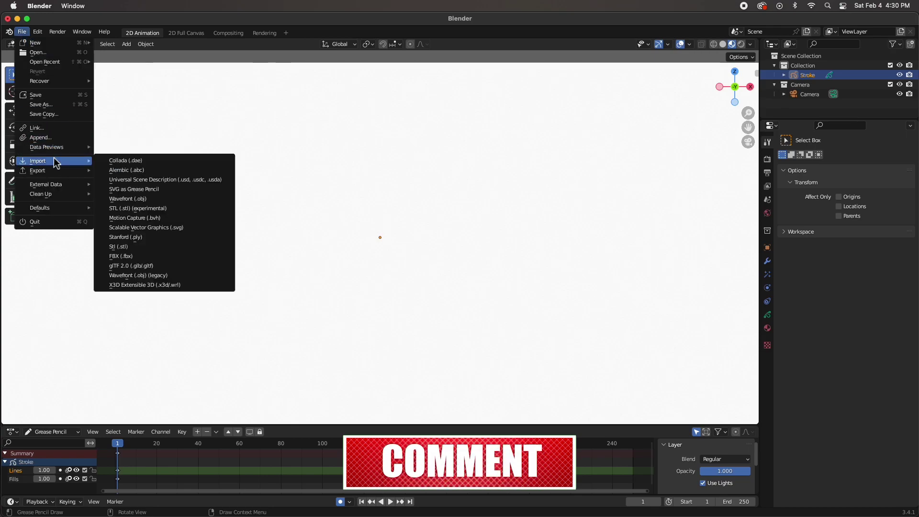
left_click(127, 191)
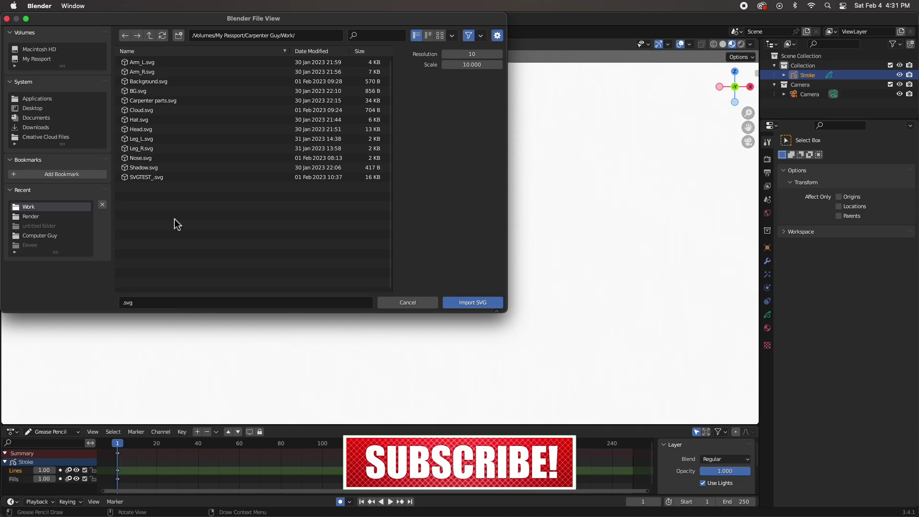
left_click(144, 63)
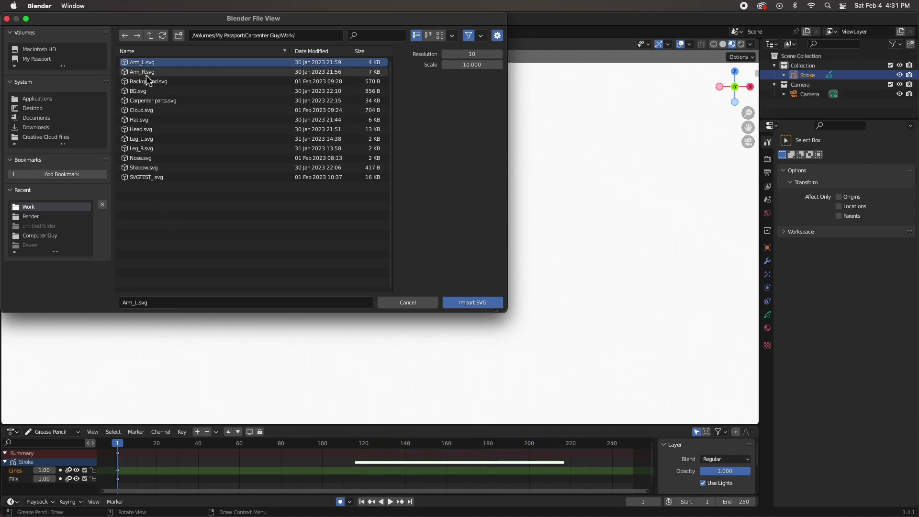
left_click(144, 74, "shift")
left_click(151, 82, "ctrl")
left_click(142, 110, "ctrl")
left_click(143, 122, "ctrl")
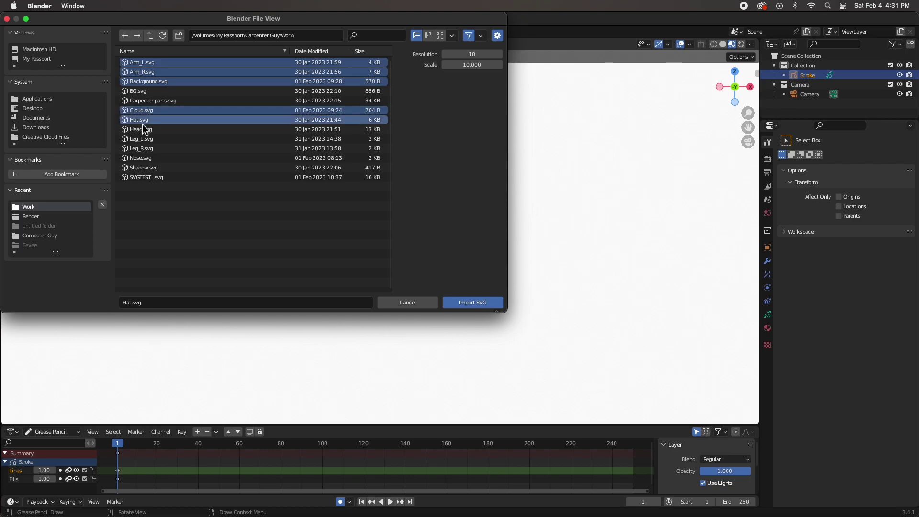
left_click(140, 130, "ctrl")
left_click(140, 140, "ctrl")
left_click(139, 148, "ctrl")
left_click(139, 158, "ctrl")
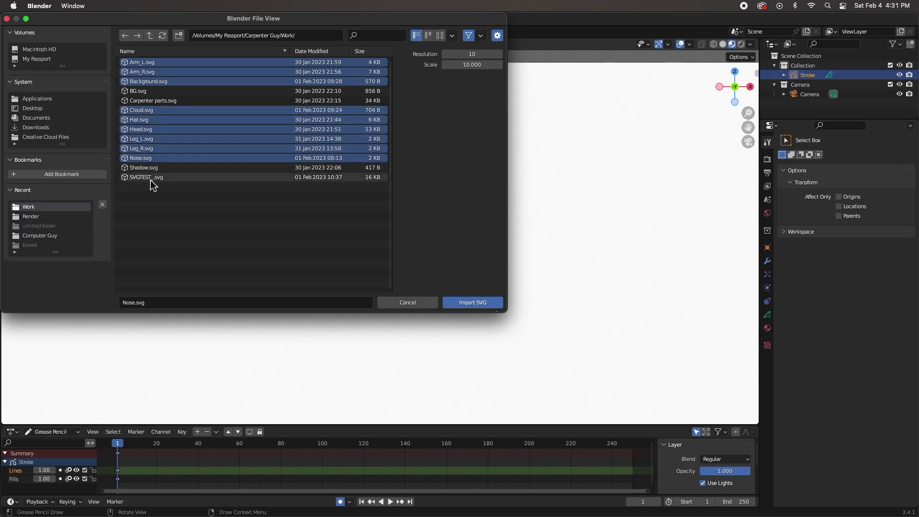
left_click(147, 169, "ctrl")
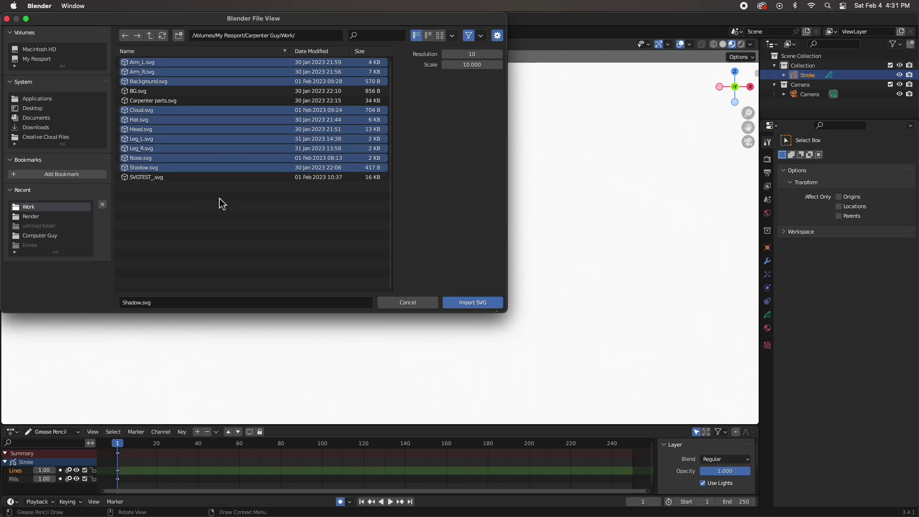
left_click(478, 304)
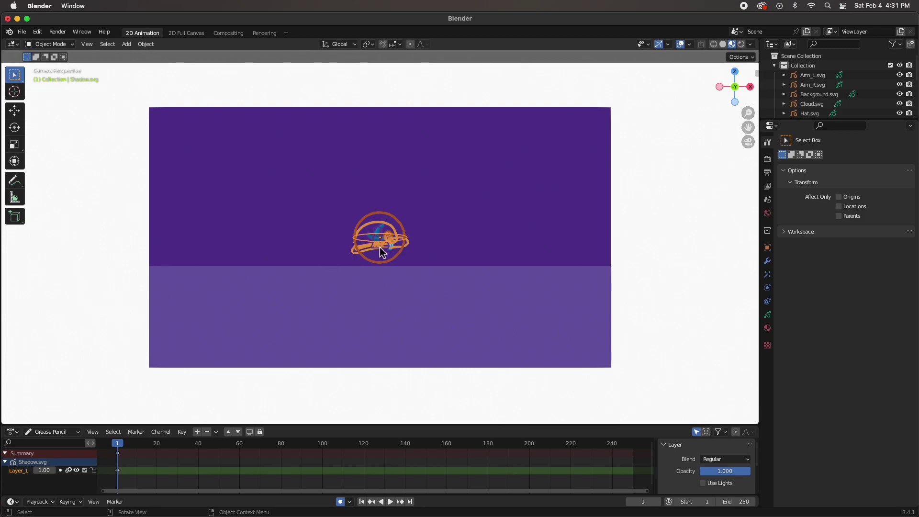
- Check the carpenter's original layout in Illustrator, and in Blender move the background back along the Y axis behind the character parts
scroll(384, 246, "up", 2)
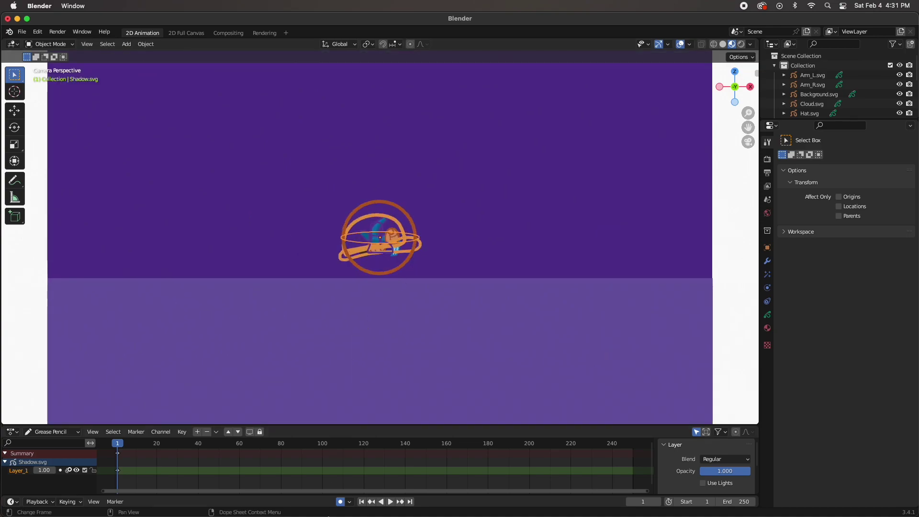
left_click(353, 503)
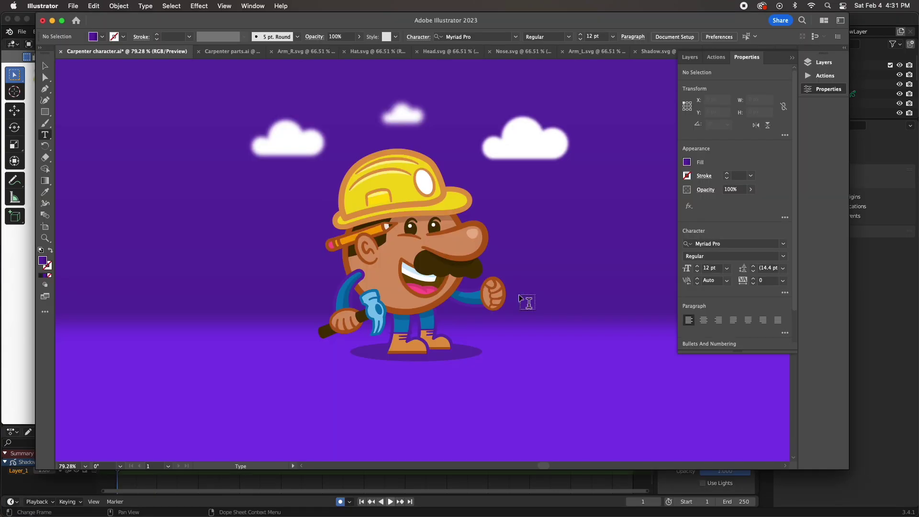
left_click(23, 320)
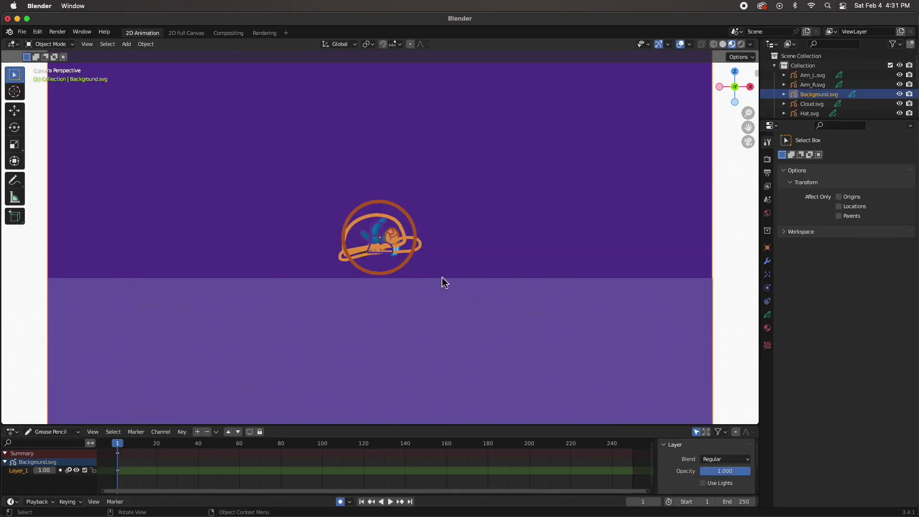
middle_click_drag(442, 282, 424, 284)
scroll(424, 283, "down", 5)
scroll(407, 286, "up", 5)
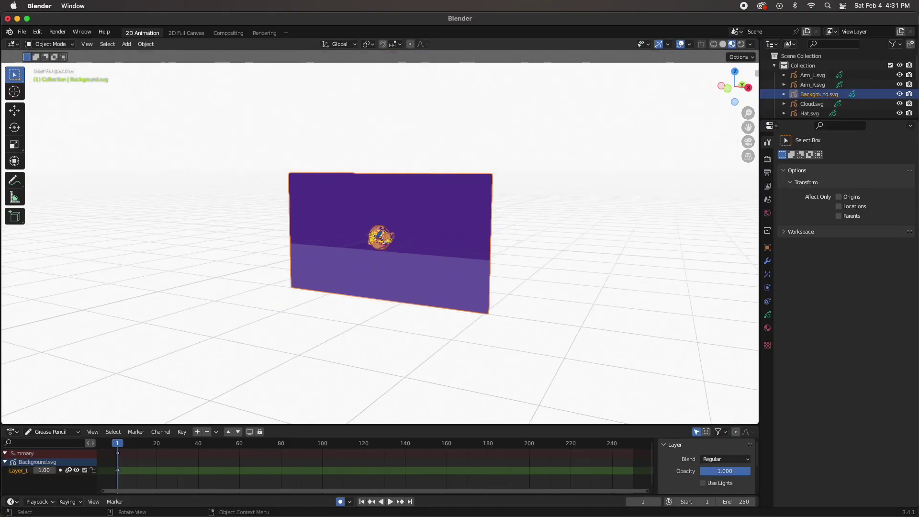
scroll(405, 282, "up", 3)
scroll(398, 237, "up", 2)
key("shift+space")
key("g")
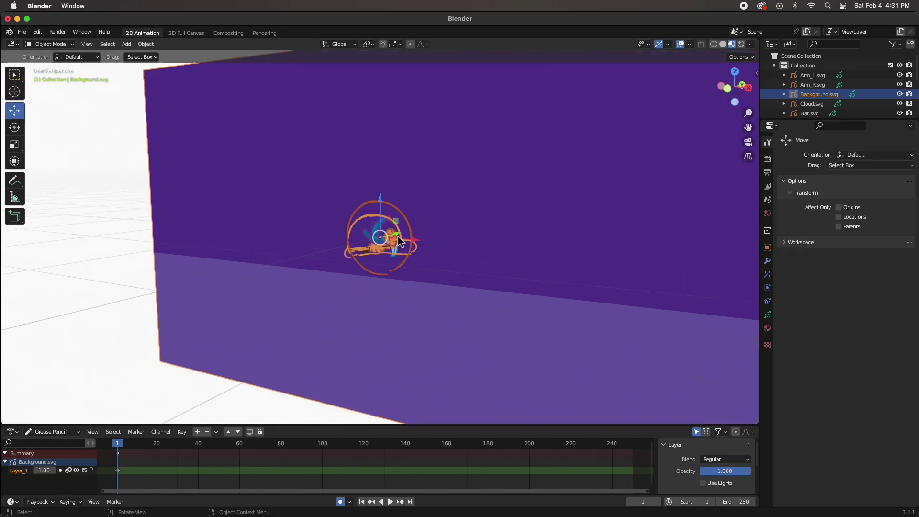
left_click_drag(395, 234, 379, 255)
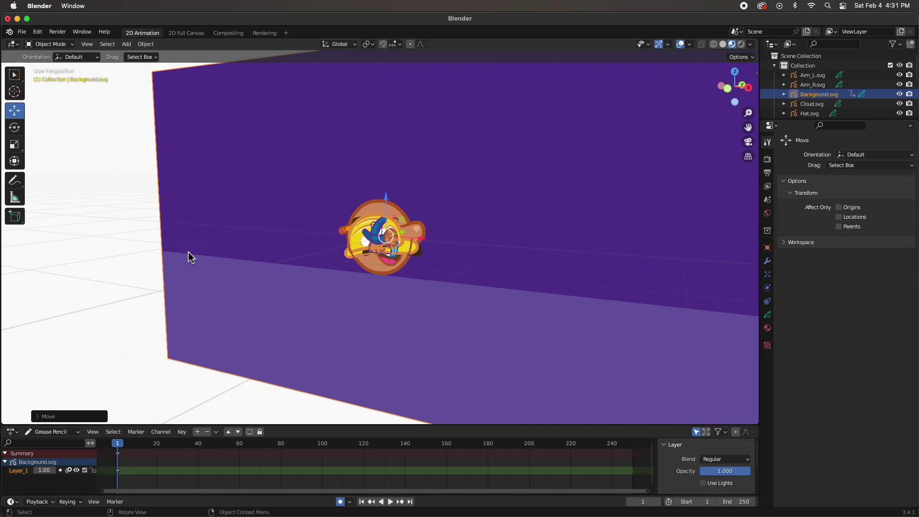
- Shift the hat along the Y axis and raise it about 0.3 m onto the top of the head
scroll(293, 245, "up", 3)
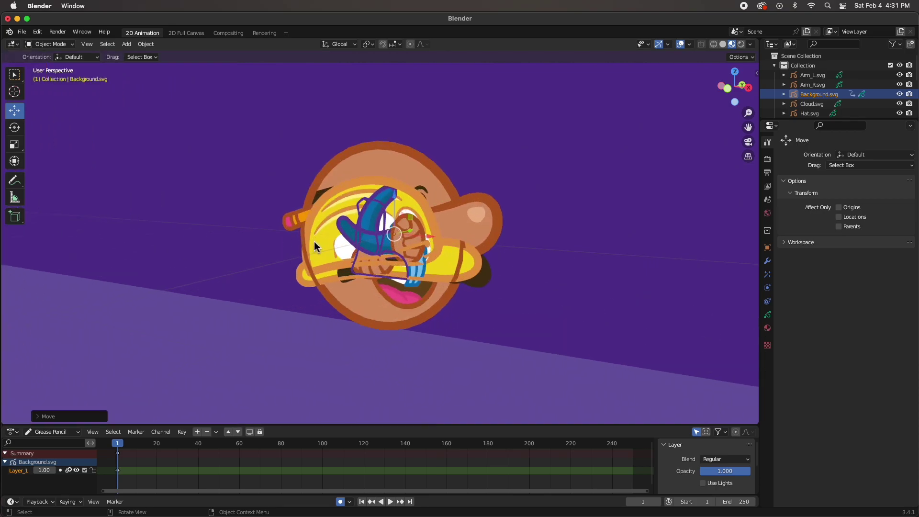
left_click(338, 211)
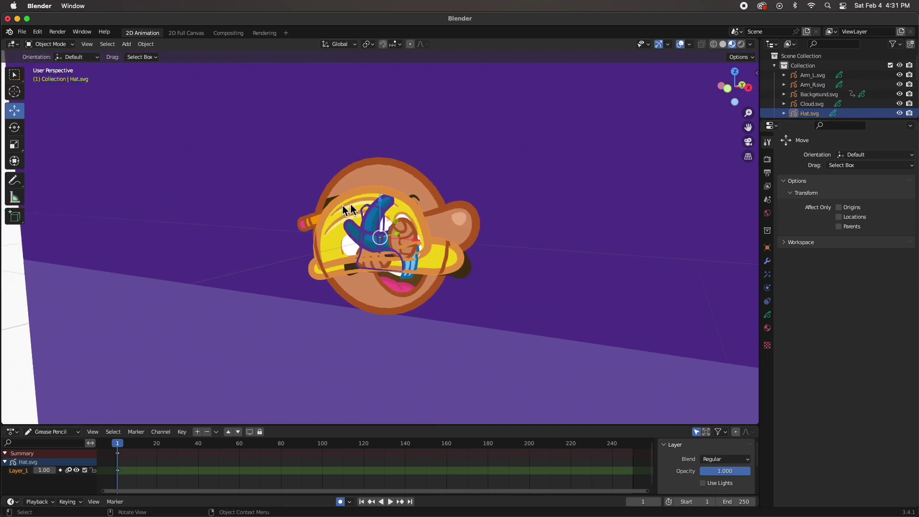
left_click_drag(396, 236, 389, 229)
left_click_drag(379, 197, 378, 117)
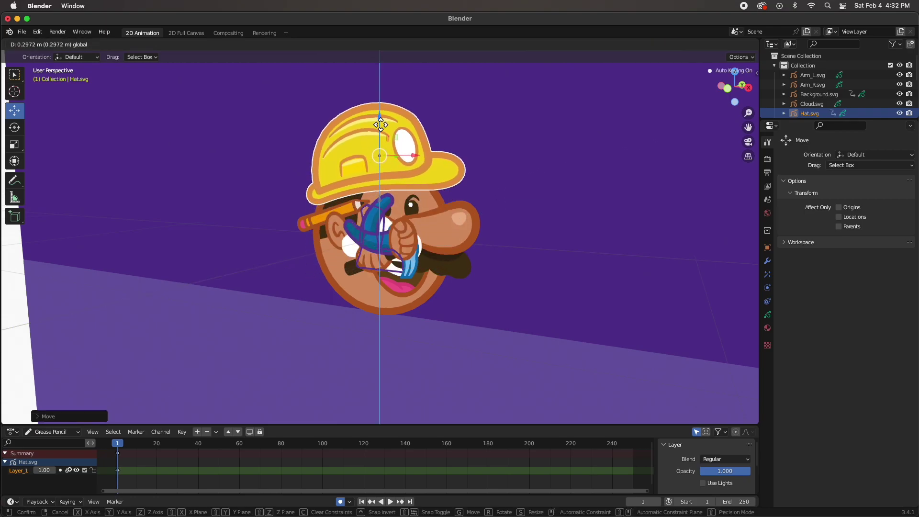
scroll(392, 231, "up", 2)
scroll(413, 269, "down", 2)
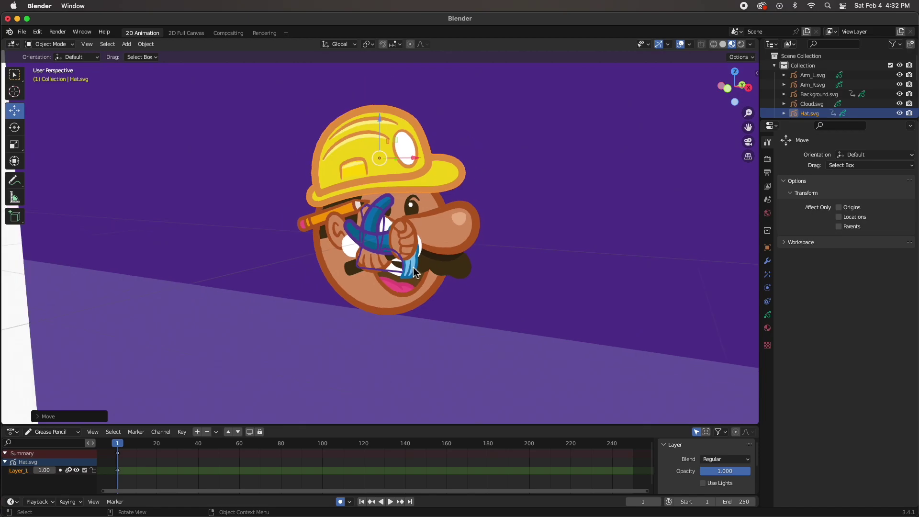
- Move the head slightly back along the Y axis behind the other parts and switch to the camera view
left_click(440, 240)
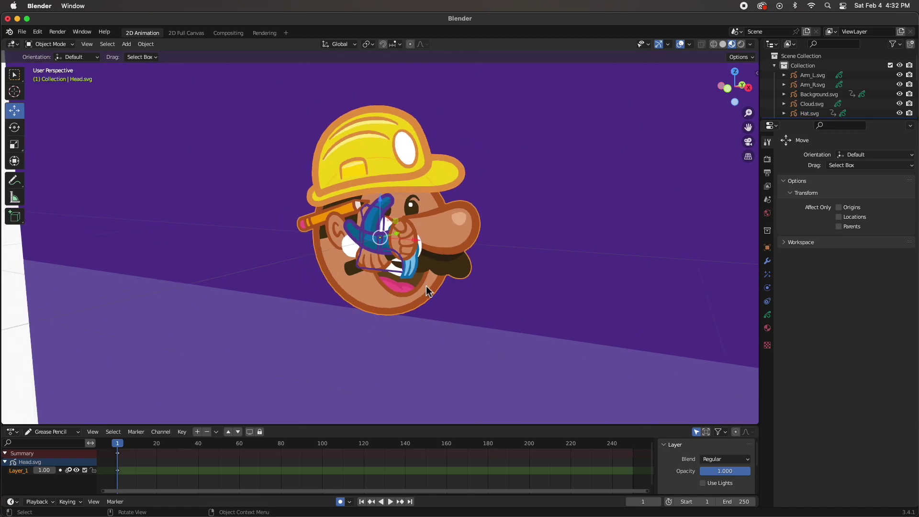
middle_click_drag(417, 312, 419, 284)
left_click_drag(398, 233, 402, 236)
key("KP_0")
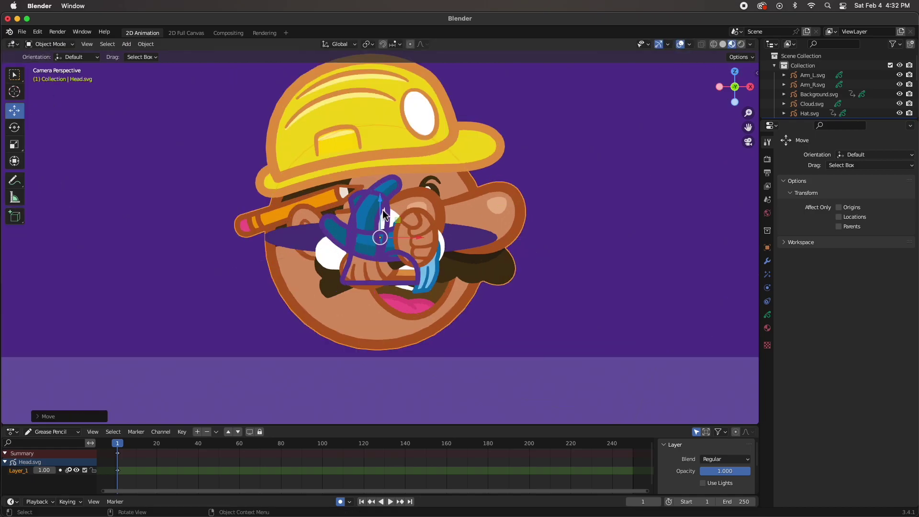
- Place the hammer arm (Arm_R) beside the back of the head and the fist arm (Arm_L) below the nose side
left_click(393, 191)
left_click_drag(380, 238, 273, 324)
left_click(413, 235)
left_click_drag(386, 243, 498, 315)
- Place the left and right legs side by side under the head, with the boots standing on the floor area
left_click_drag(381, 250, 421, 382)
left_click(370, 206)
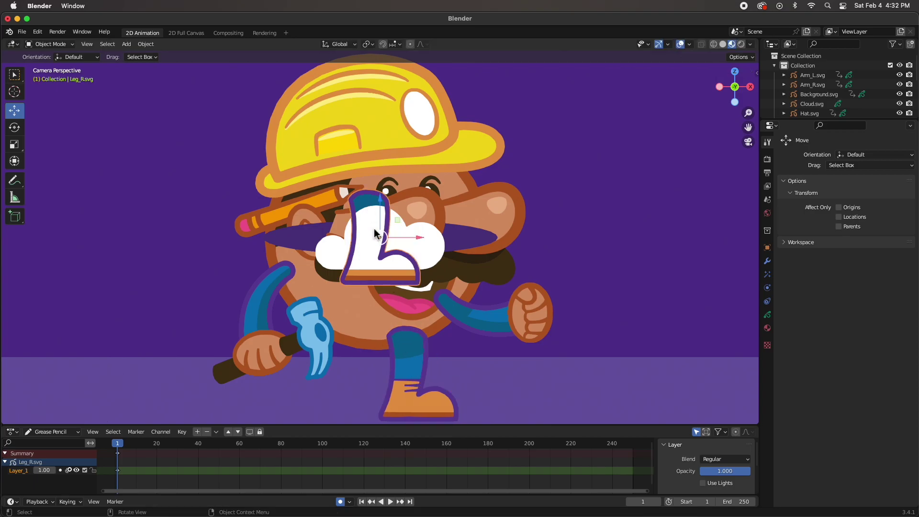
left_click_drag(383, 243, 369, 384)
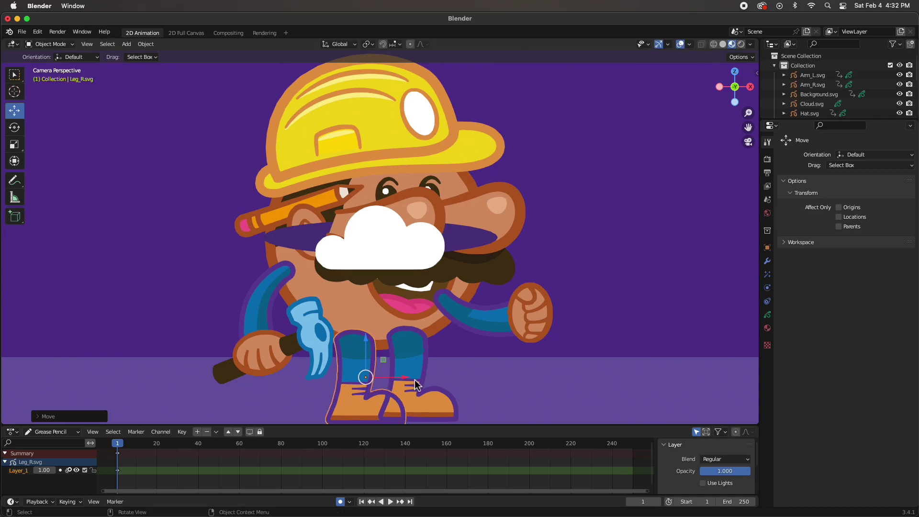
- Move the shadow ellipse down to the floor under the carpenter's boots
left_click(459, 246)
scroll(469, 261, "down", 2)
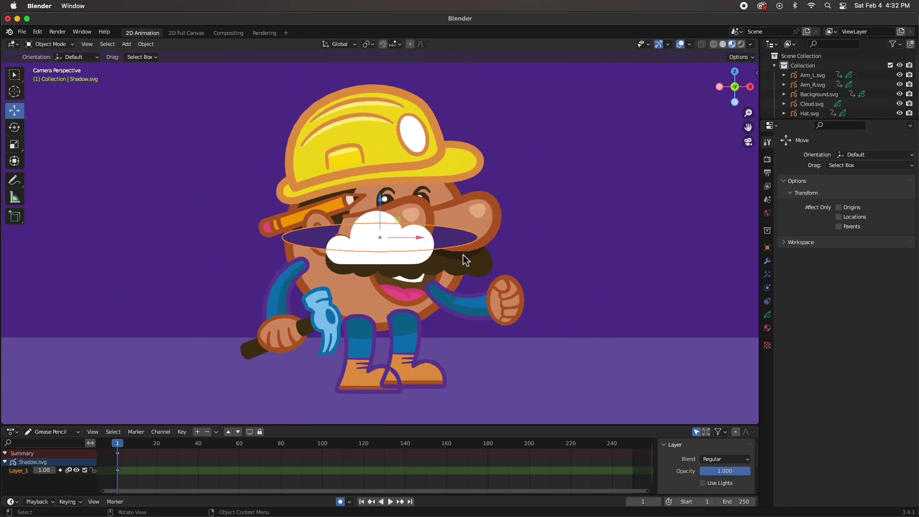
left_click_drag(381, 237, 390, 392)
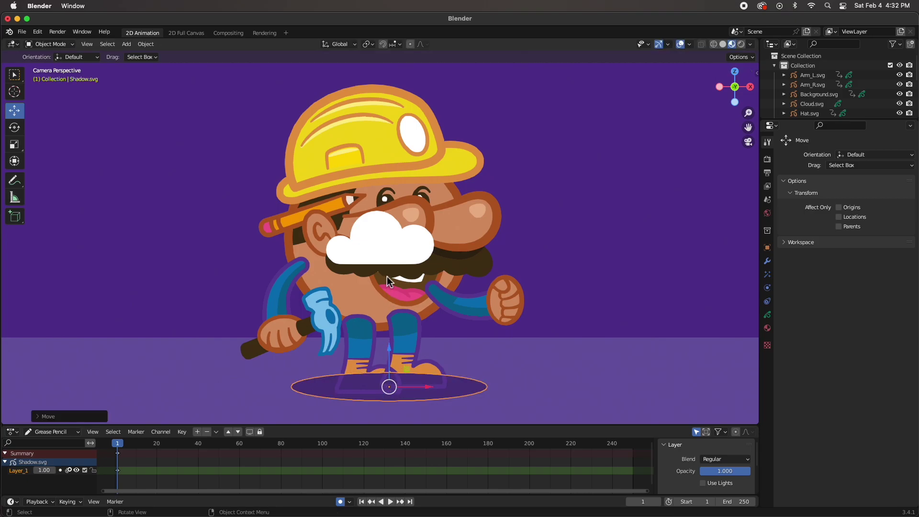
- Move the cloud into the sky left of the character, and place the nose with moustache on the face
left_click(385, 251)
left_click_drag(383, 245, 77, 101)
left_click(390, 250)
left_click_drag(386, 241, 454, 235)
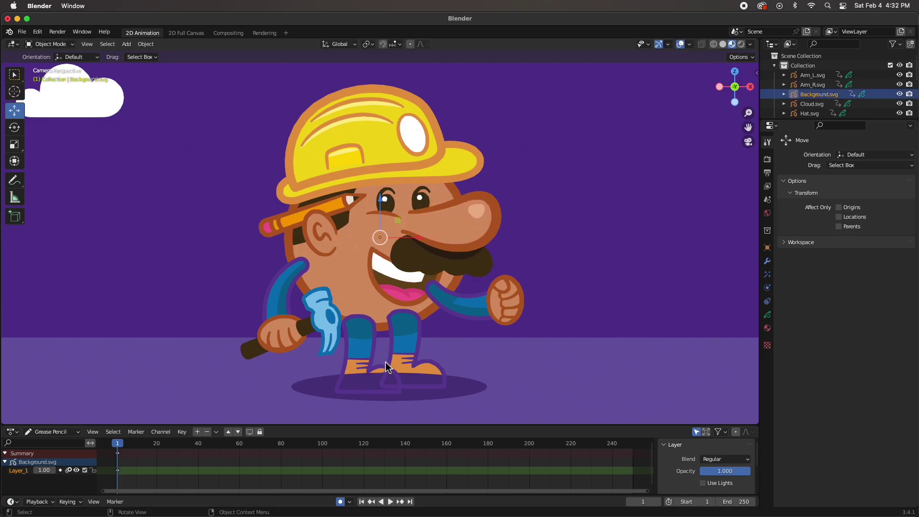
scroll(386, 362, "up", 1)
scroll(387, 363, "down", 3)
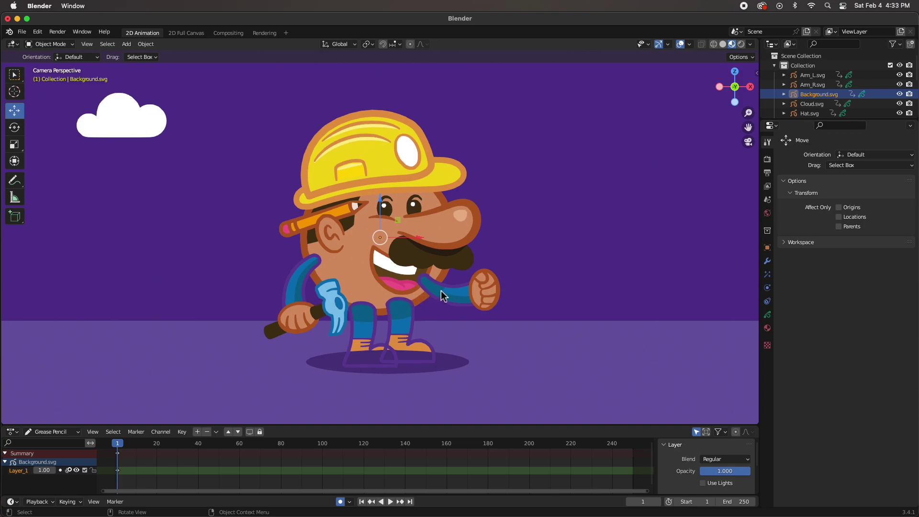
- Check the part layering in Illustrator's original artwork, and in Blender move the fist arm (Arm_L) back in depth behind the head
left_click(391, 501)
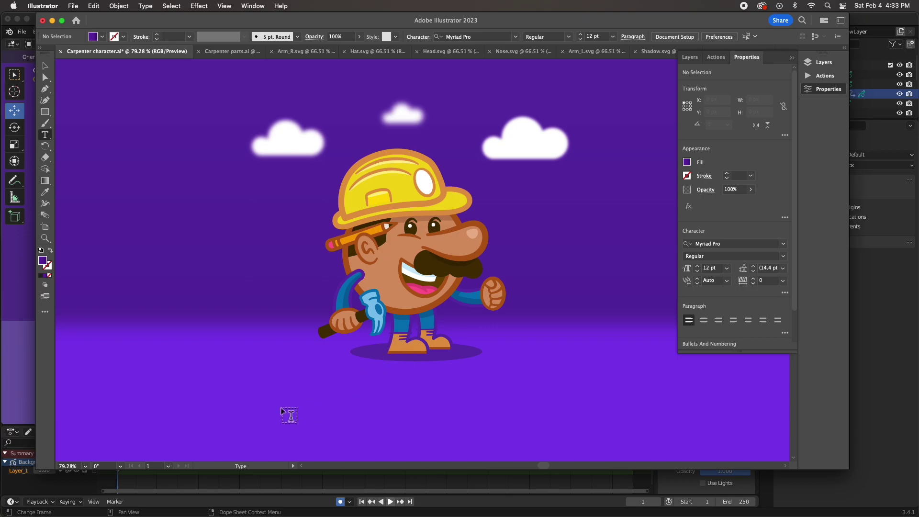
key("super+Tab")
middle_click_drag(471, 319, 402, 210)
scroll(469, 316, "up", 6)
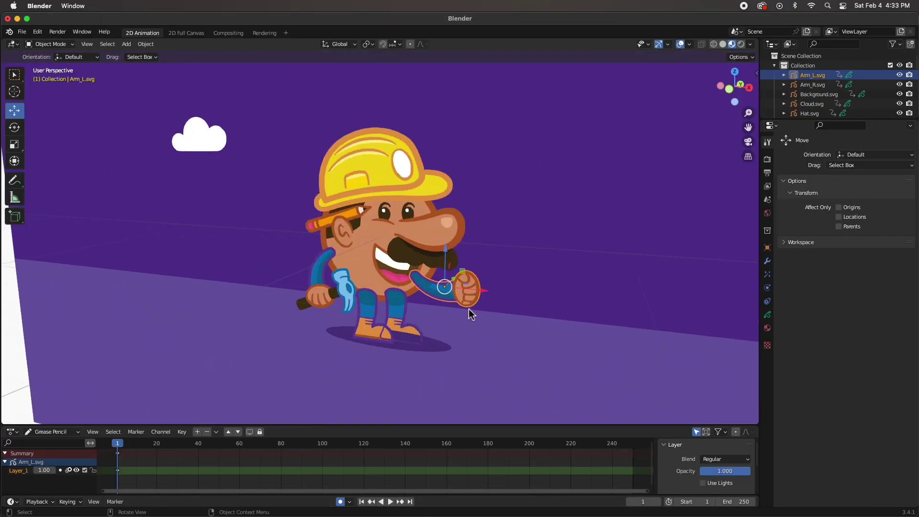
scroll(465, 313, "up", 2)
scroll(459, 313, "down", 1)
left_click_drag(458, 312, 475, 291)
- Select both legs and the shadow together and move them back in depth behind the head
left_click(404, 330)
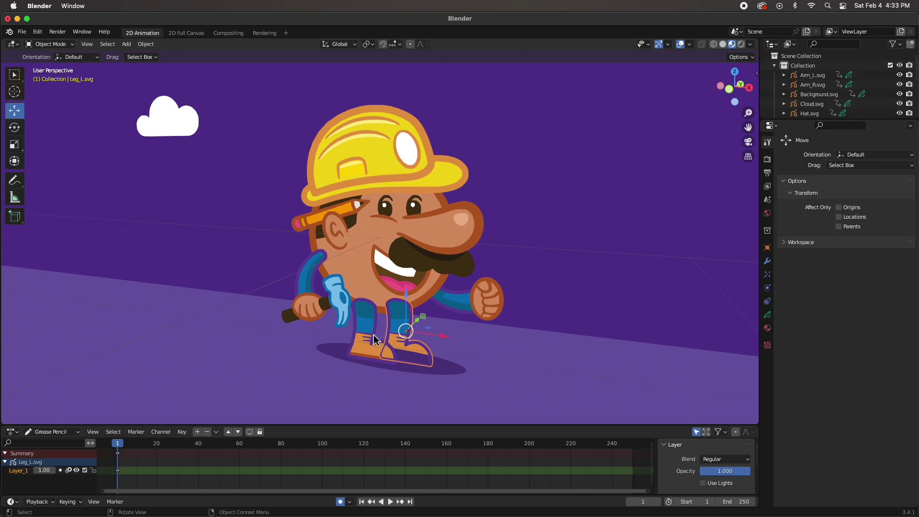
left_click(371, 336, "shift")
left_click(440, 370, "shift")
left_click_drag(405, 334, 403, 328)
- Adjust the depth of the left leg (Leg_L), and move the shadow back along the Y axis behind both boots
left_click(461, 364)
left_click(401, 336)
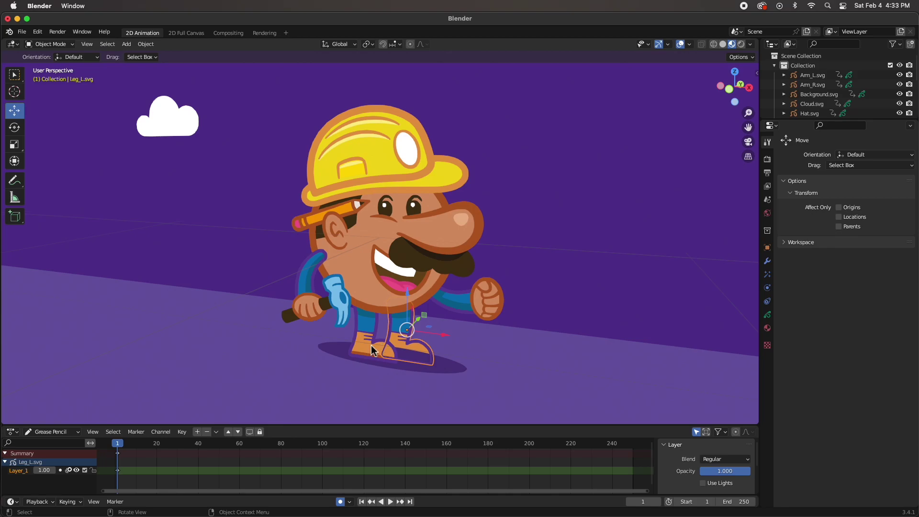
left_click_drag(418, 321, 424, 325)
left_click(413, 369)
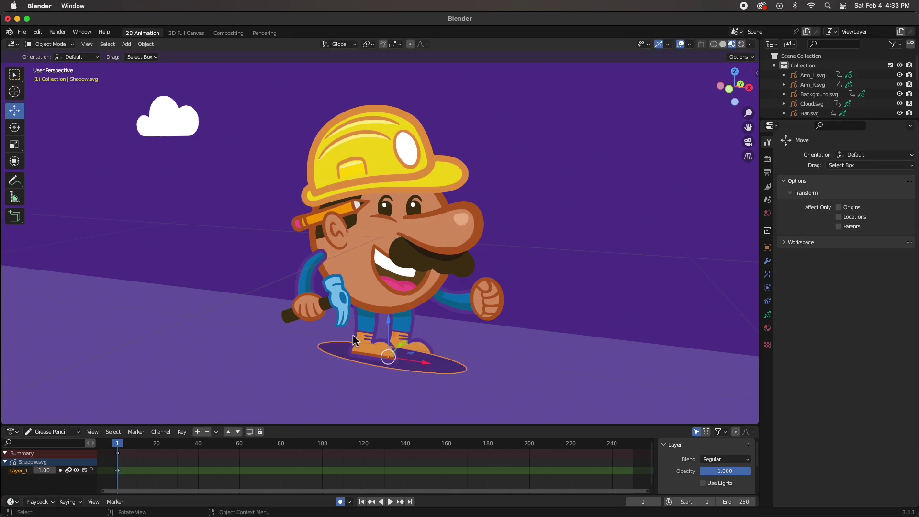
mouse_move(401, 345)
left_mouse_down()
mouse_move(393, 328)
mouse_move(394, 343)
left_mouse_up()
scroll(483, 401, "up", 3)
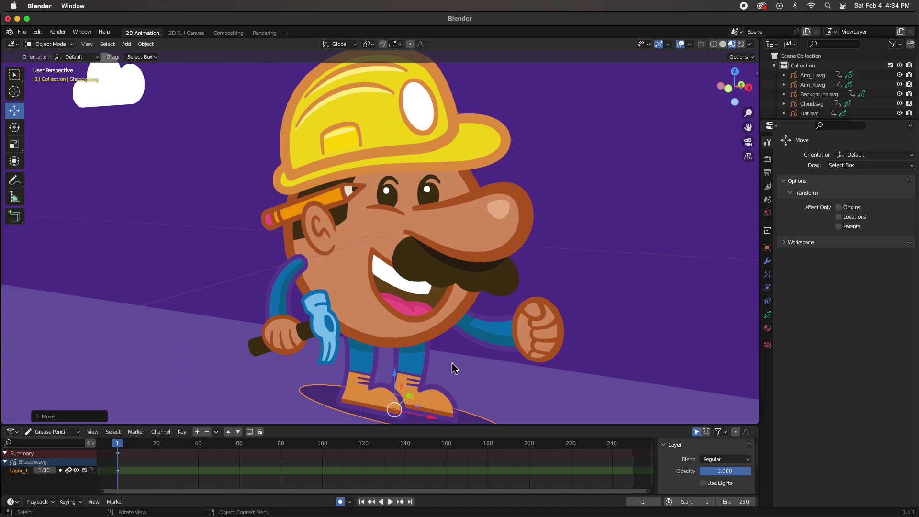
- In the camera view, nudge the fist arm (Arm_L) and shift the hammer arm (Arm_R) slightly right toward the body
key("KP_0")
left_click(453, 297)
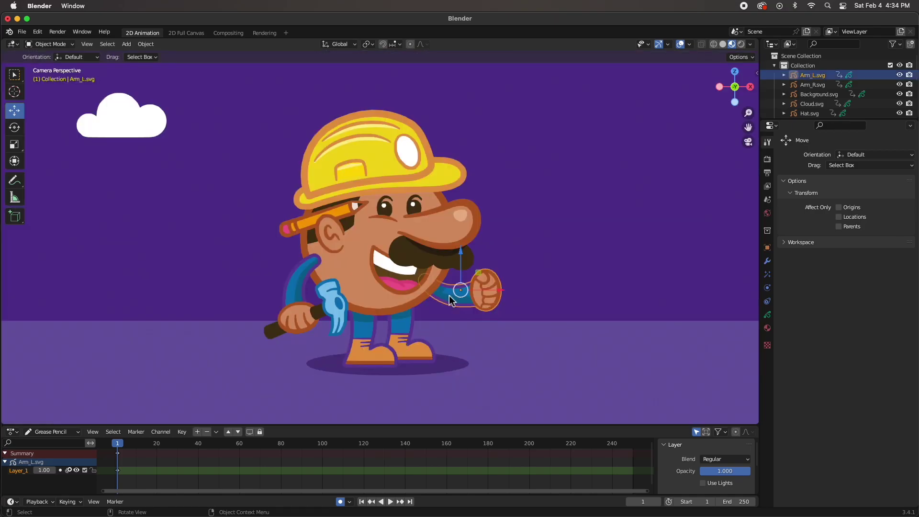
key("g")
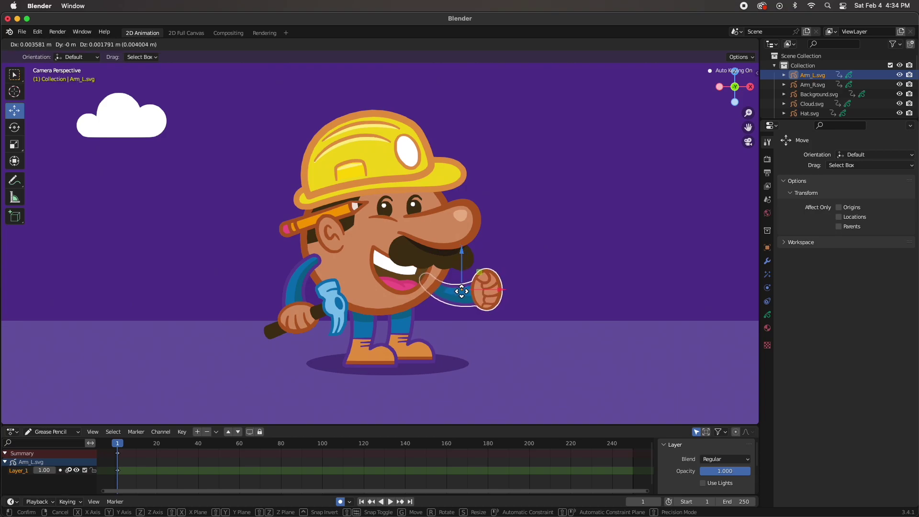
left_click(458, 293)
left_click(299, 286)
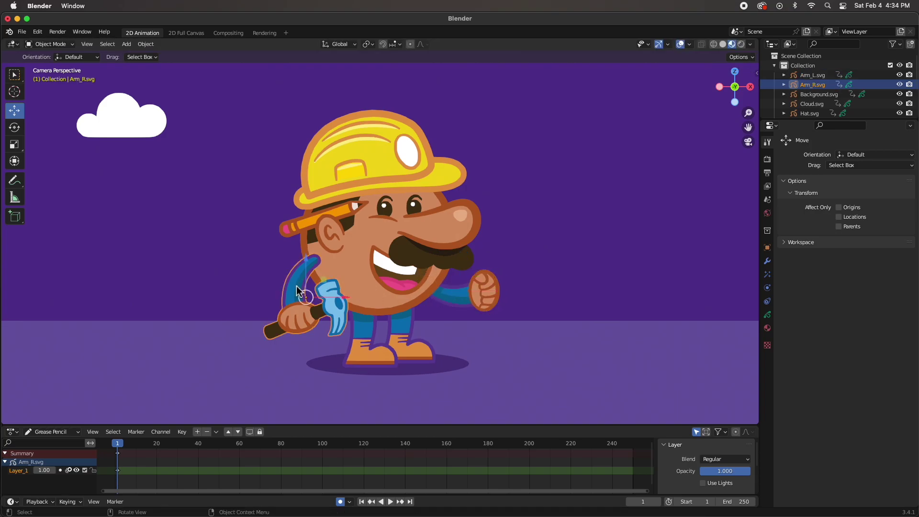
key("g")
left_click(314, 297)
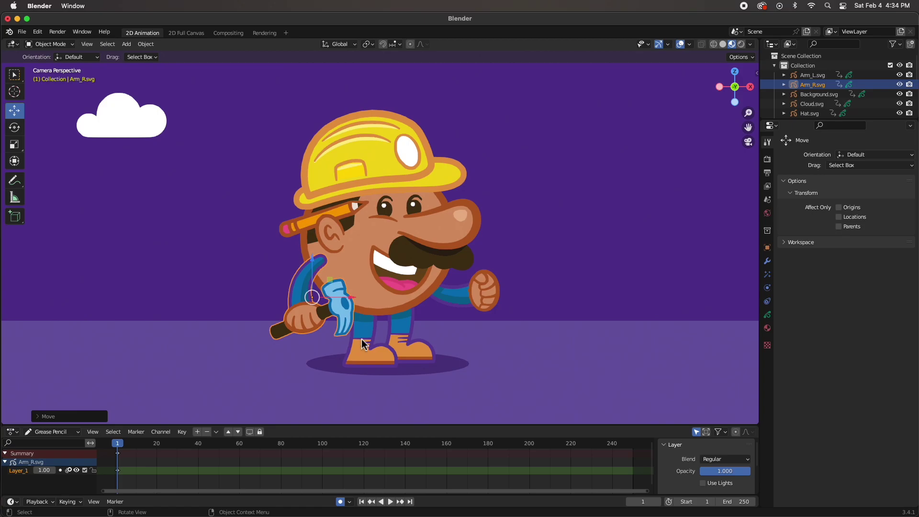
- Shift the front leg (Leg_R) slightly right along the X axis, closer to the other leg
left_click(365, 342)
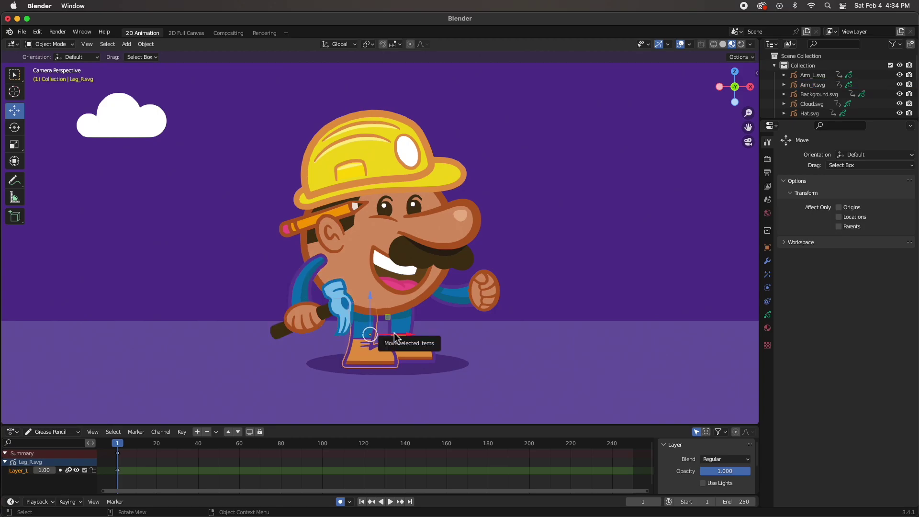
key("g")
key("x")
left_click(401, 332)
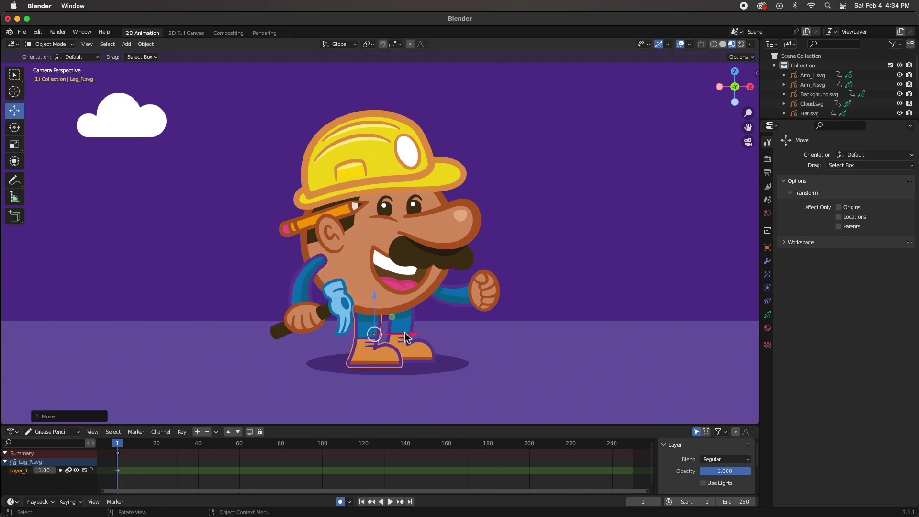
key("g")
key("x")
right_click(414, 340)
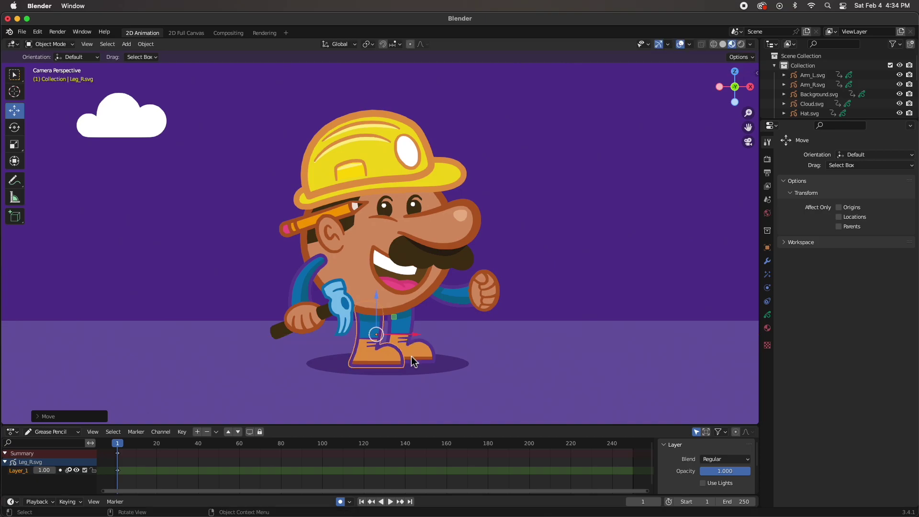
left_click(412, 330)
left_click_drag(431, 329, 433, 331)
- Nudge the shadow beneath the boots about 0.005 m right and 0.004 m down
left_click(411, 370)
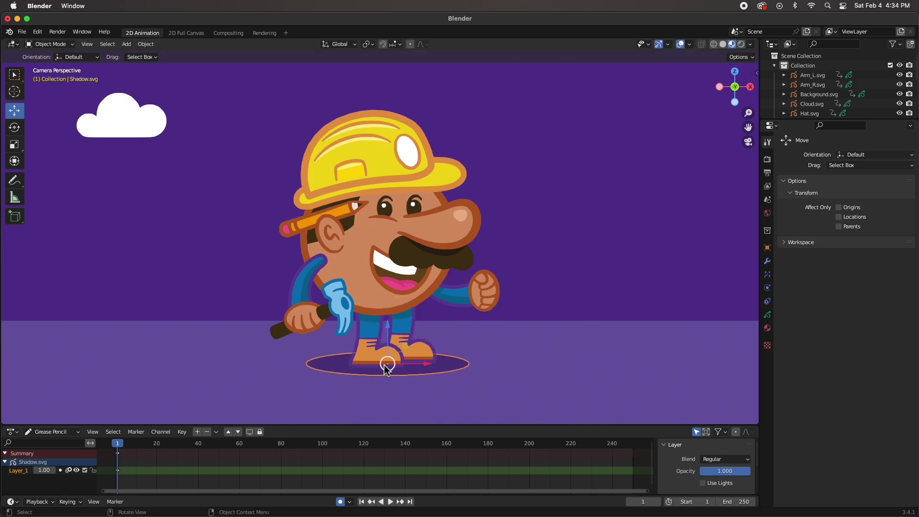
left_click_drag(389, 365, 394, 371)
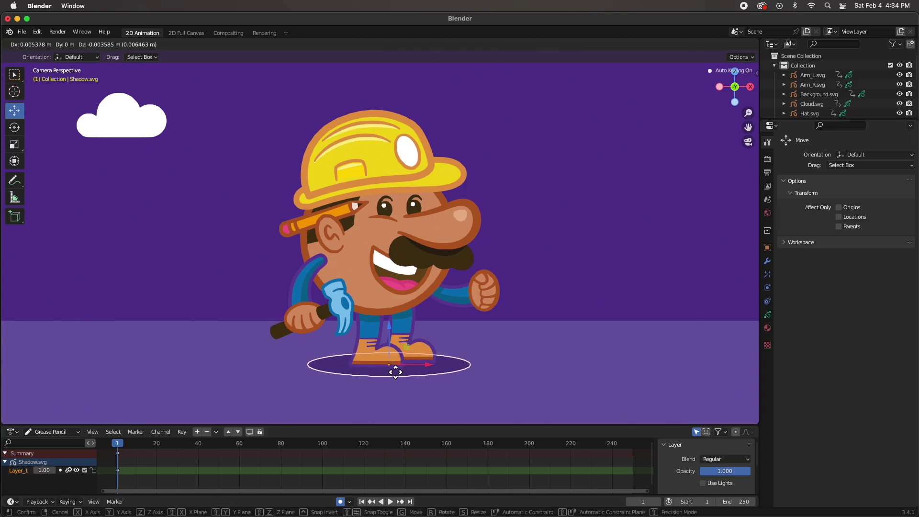
left_click(497, 351)
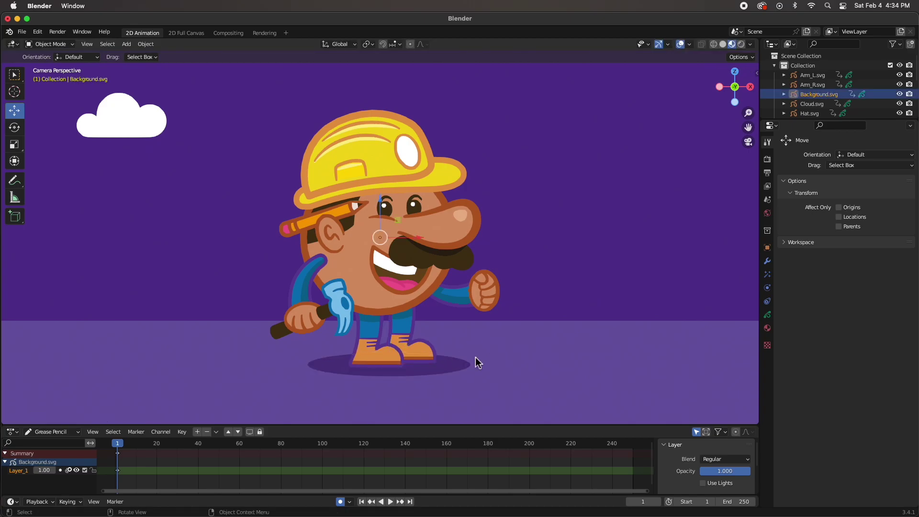
- Enlarge the Outliner to show the full object list and hide the Nose object in the viewport
left_click(452, 234)
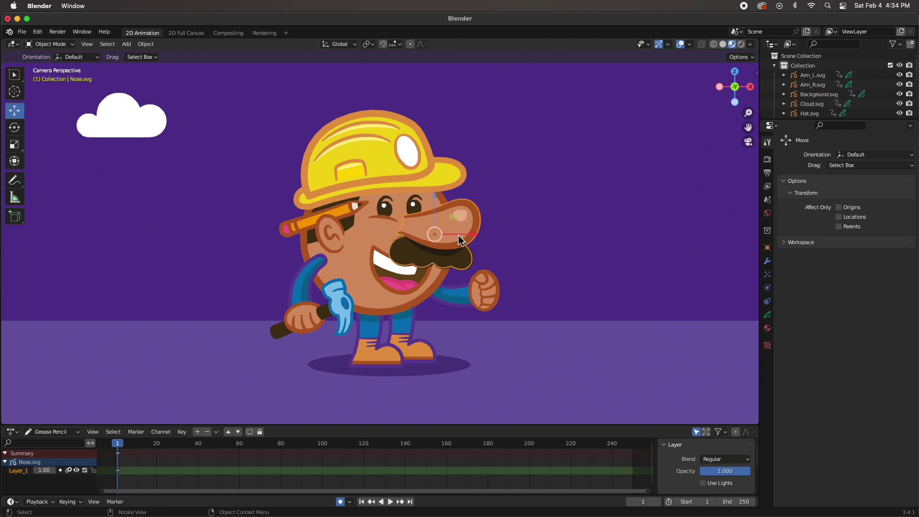
left_click_drag(813, 123, 817, 271)
left_click(900, 153)
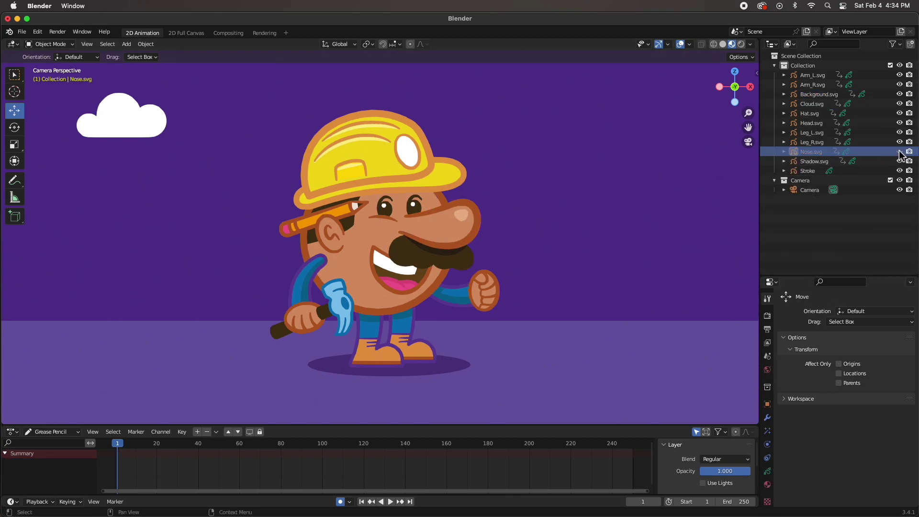
- Edit the Head object and delete the duplicate nose strokes, both outline and fill, from it
left_click(369, 256)
key("Tab")
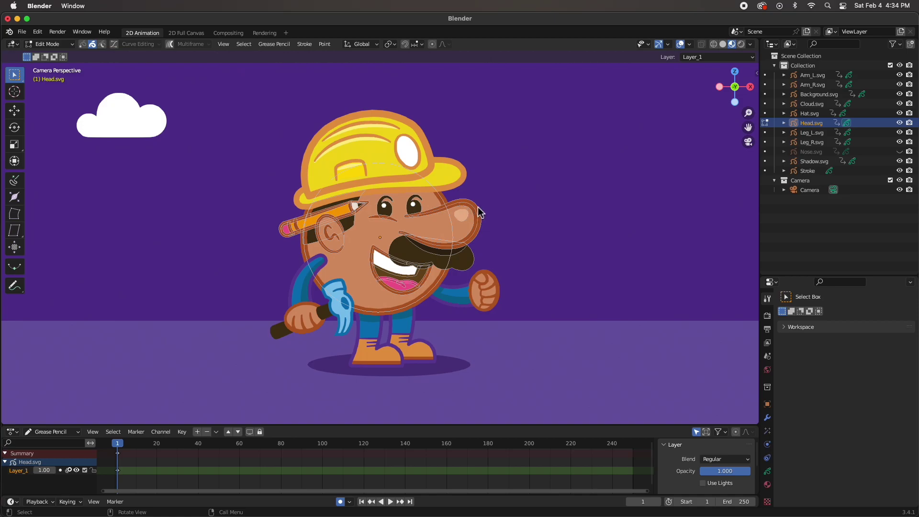
key("x")
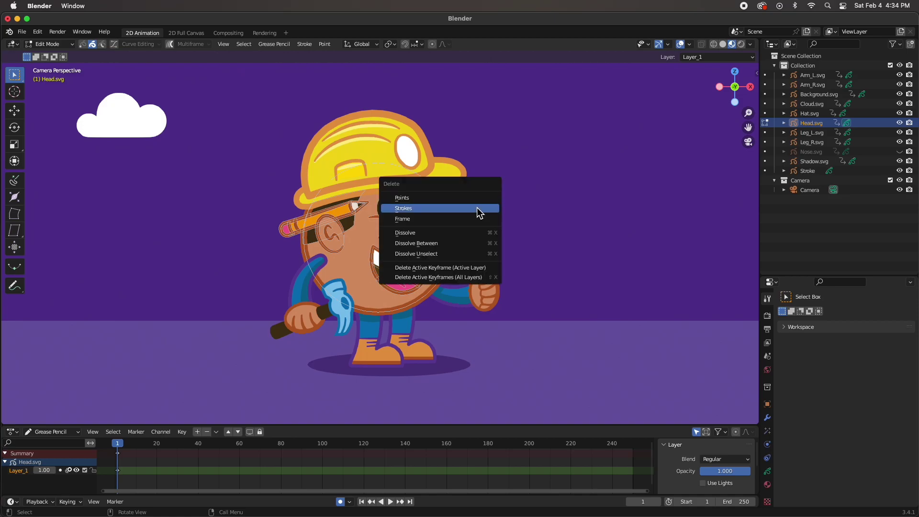
left_click(475, 208)
key("super+z")
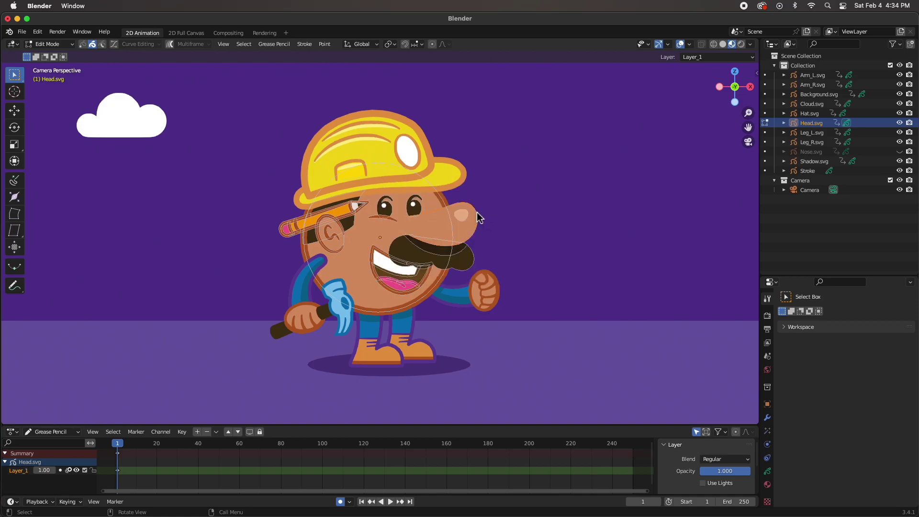
key("x")
left_click(474, 214)
key("super+z")
key("x")
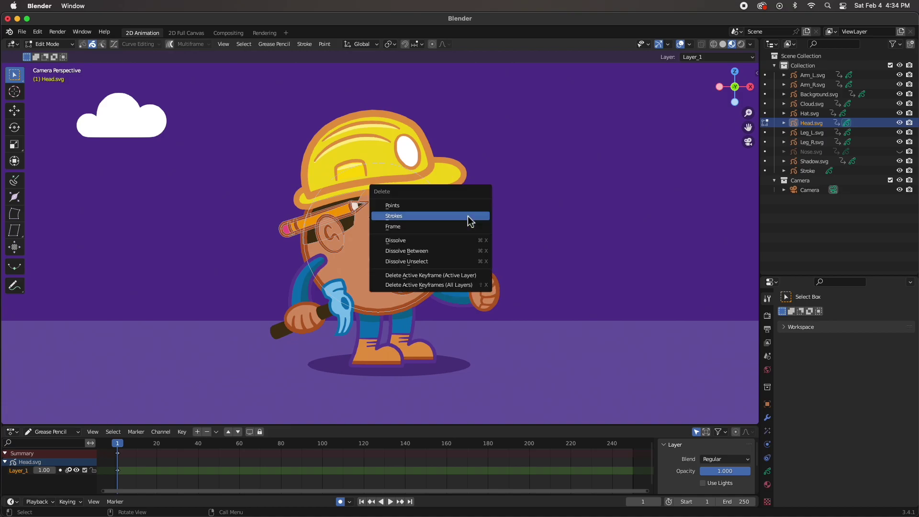
left_click(462, 218)
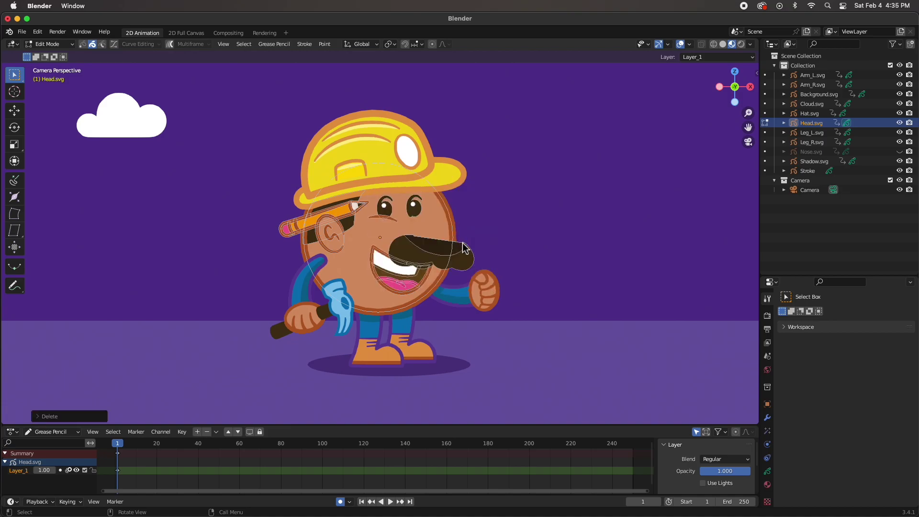
- Delete the duplicate moustache strokes, including the nose's shadow on it, from the Head object
key("super+z")
key("x")
left_click(467, 247)
key("x")
left_click(468, 248)
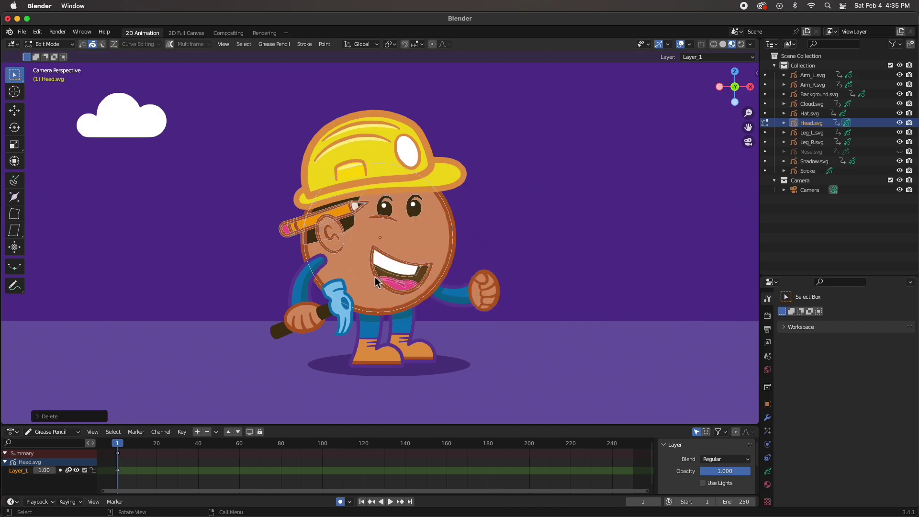
- Show the separate Nose object again, return to Object Mode and select the cloud
left_click(900, 152)
key("Tab")
left_click(114, 229)
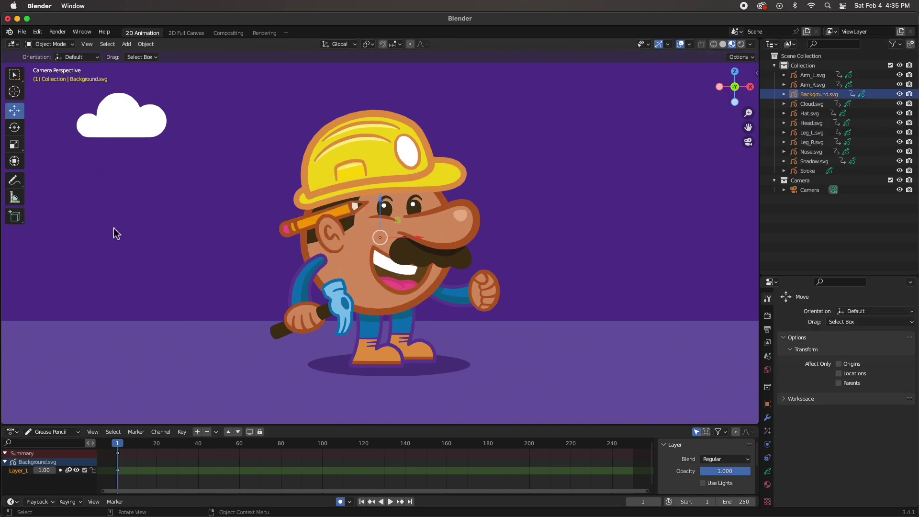
left_click(117, 134)
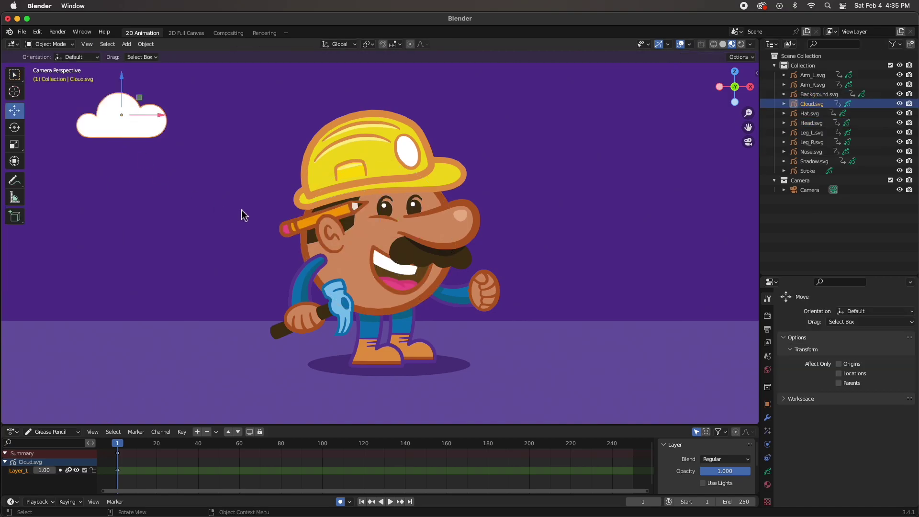